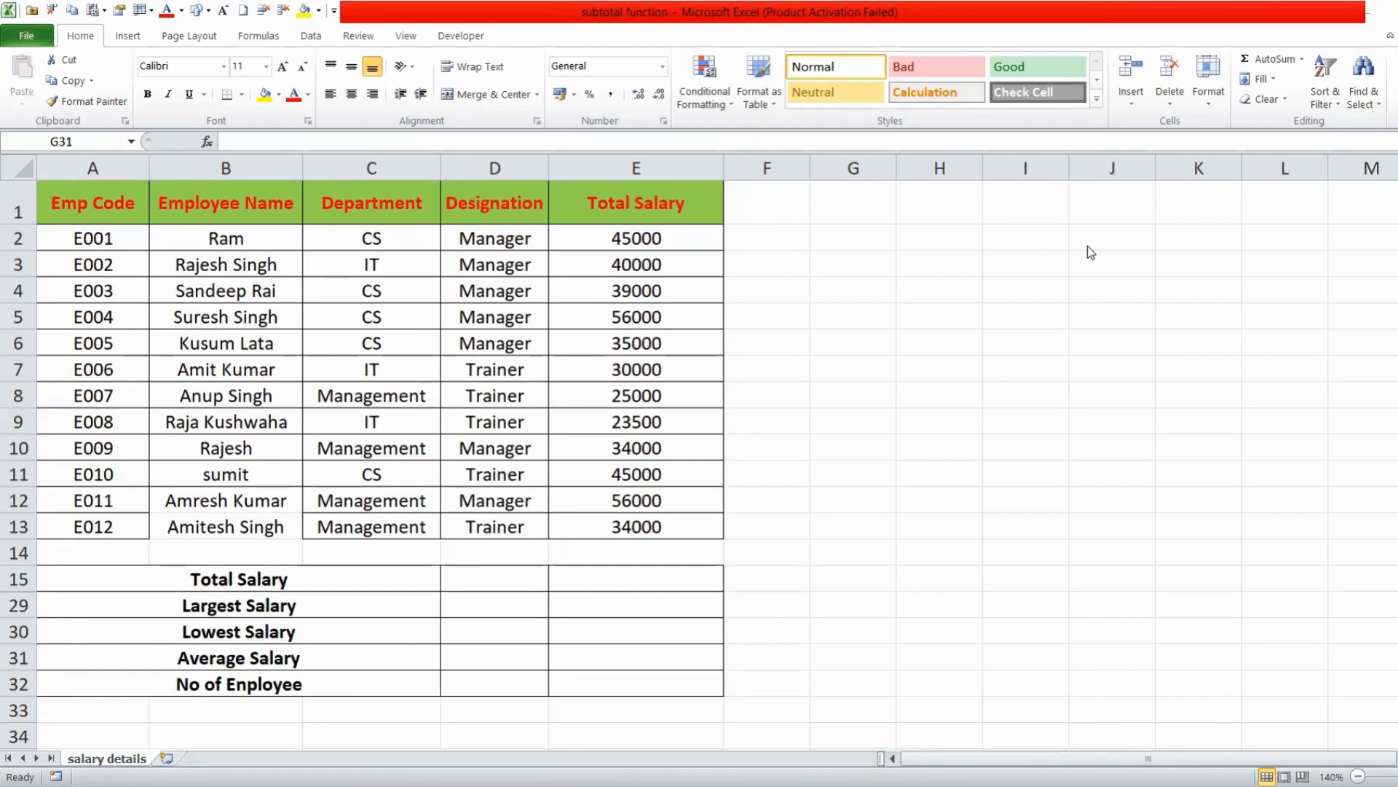
- Calculate the total salary in E15 with a SUM formula over E2:E13
click(629, 583)
text(=)
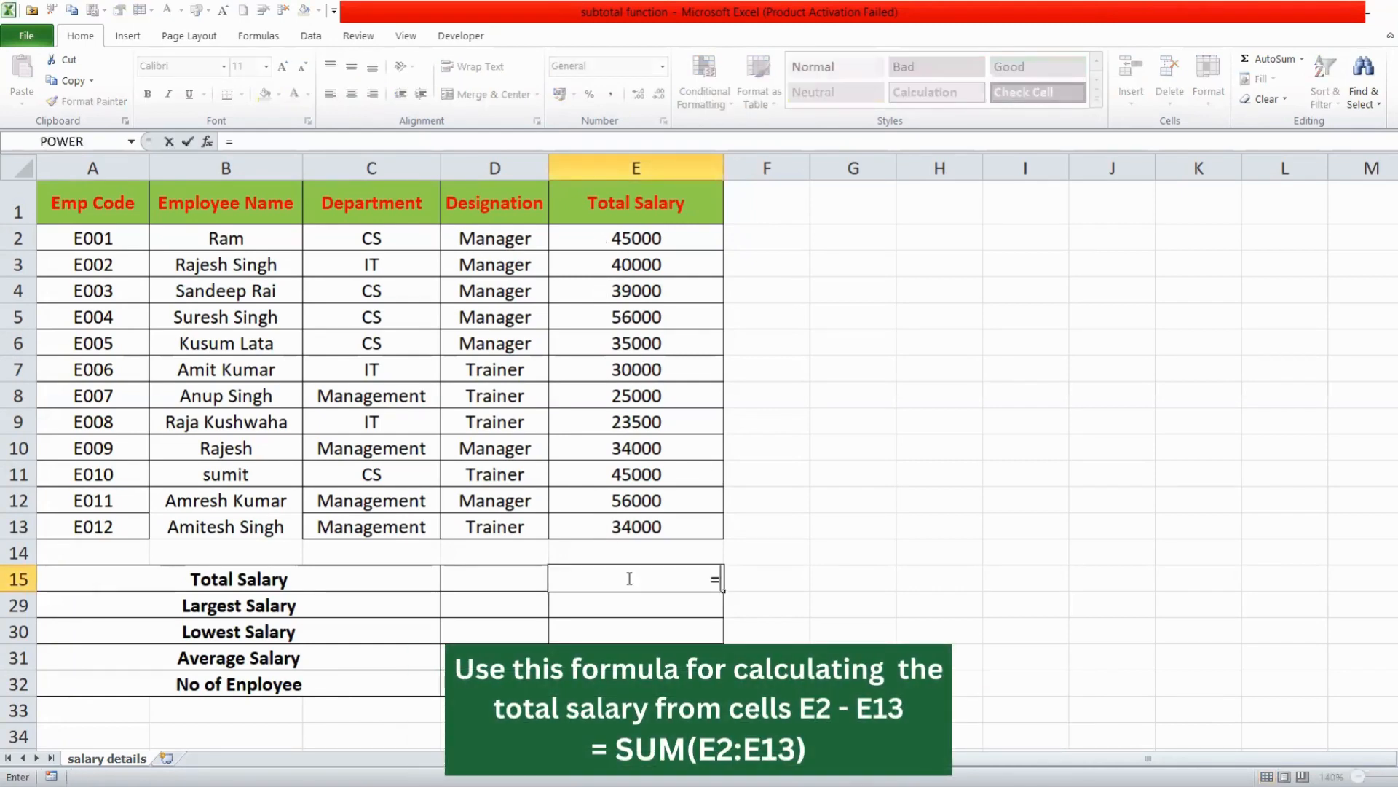
text(sum()
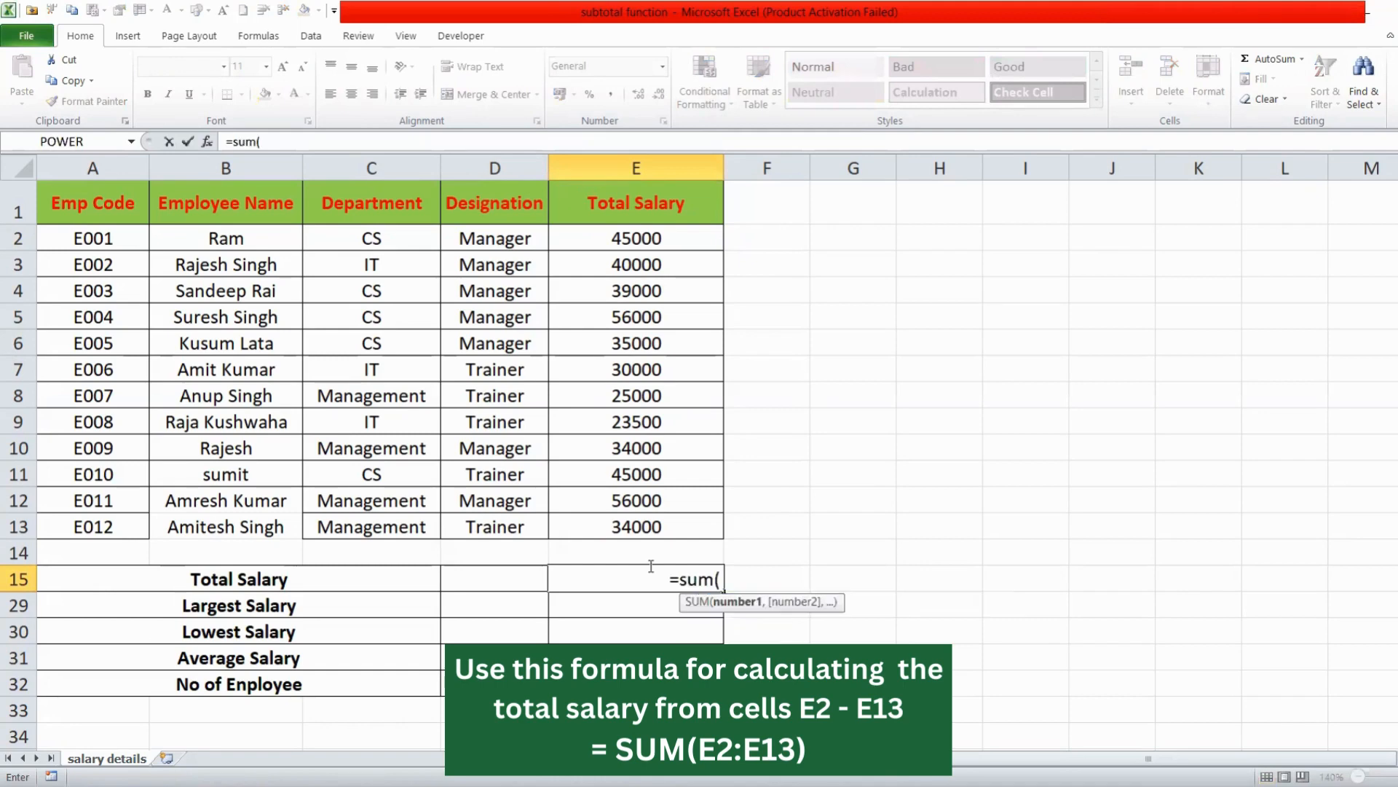
click(618, 235)
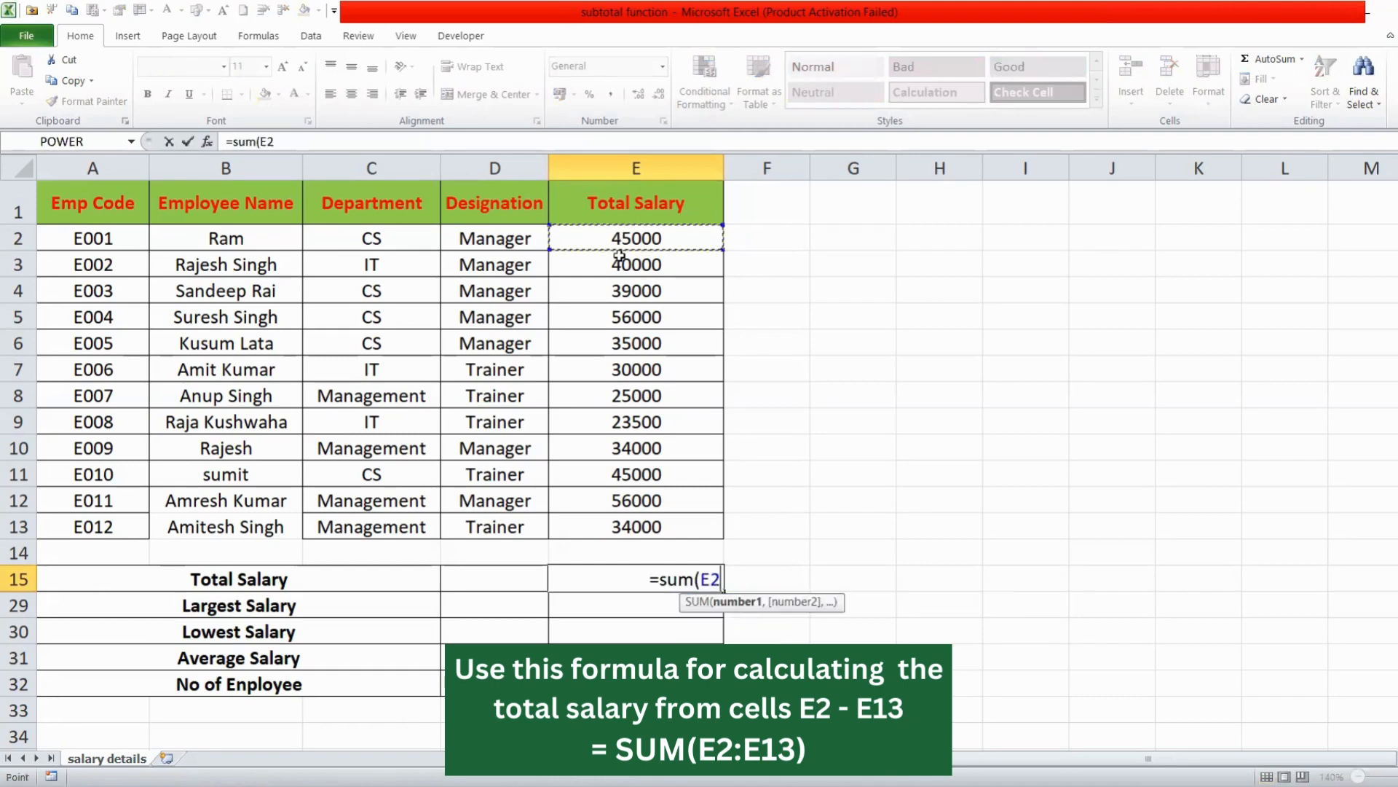
shift+click(615, 524)
key(Return)
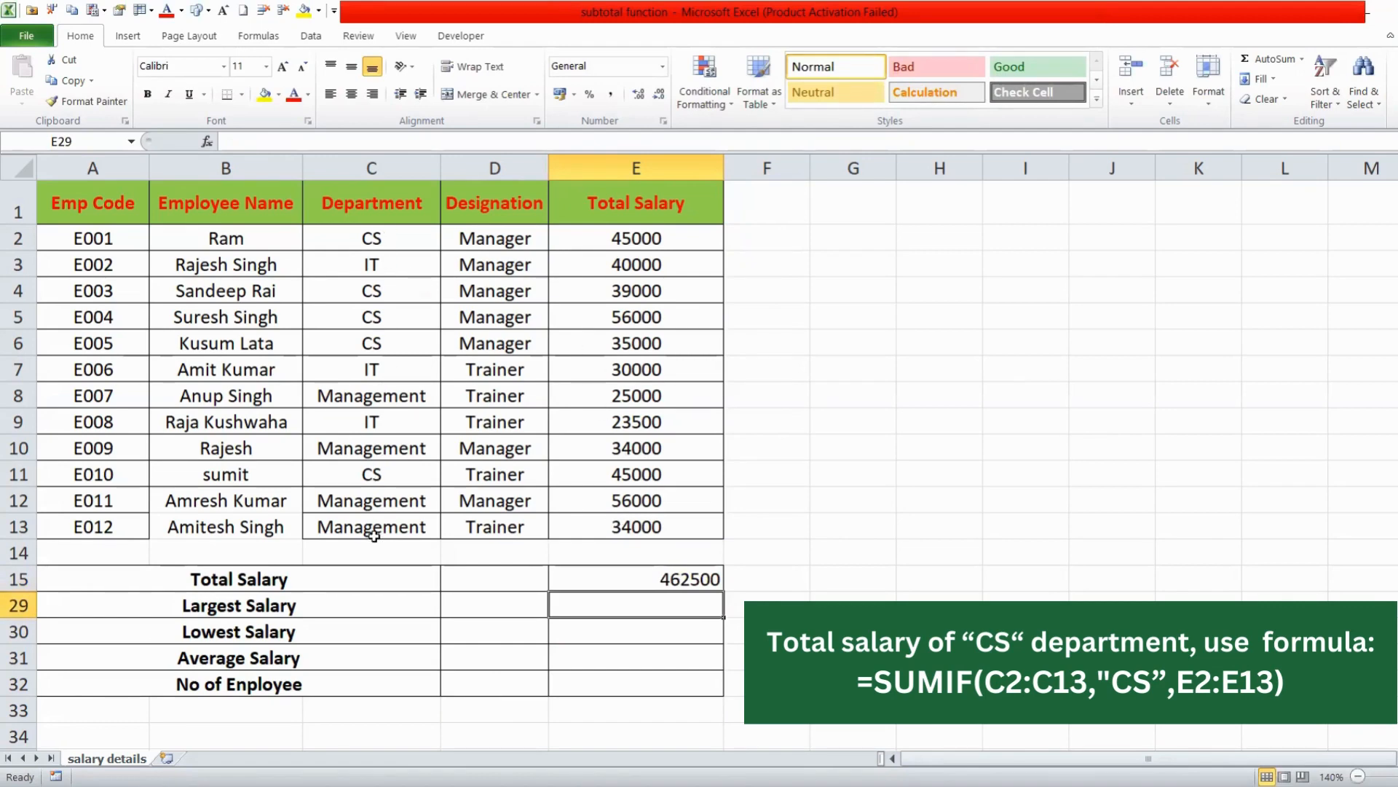
- Calculate the CS department's total salary in F15 with =SUMIF(C2:C13,"cs",E2:E13)
click(773, 579)
text(=s)
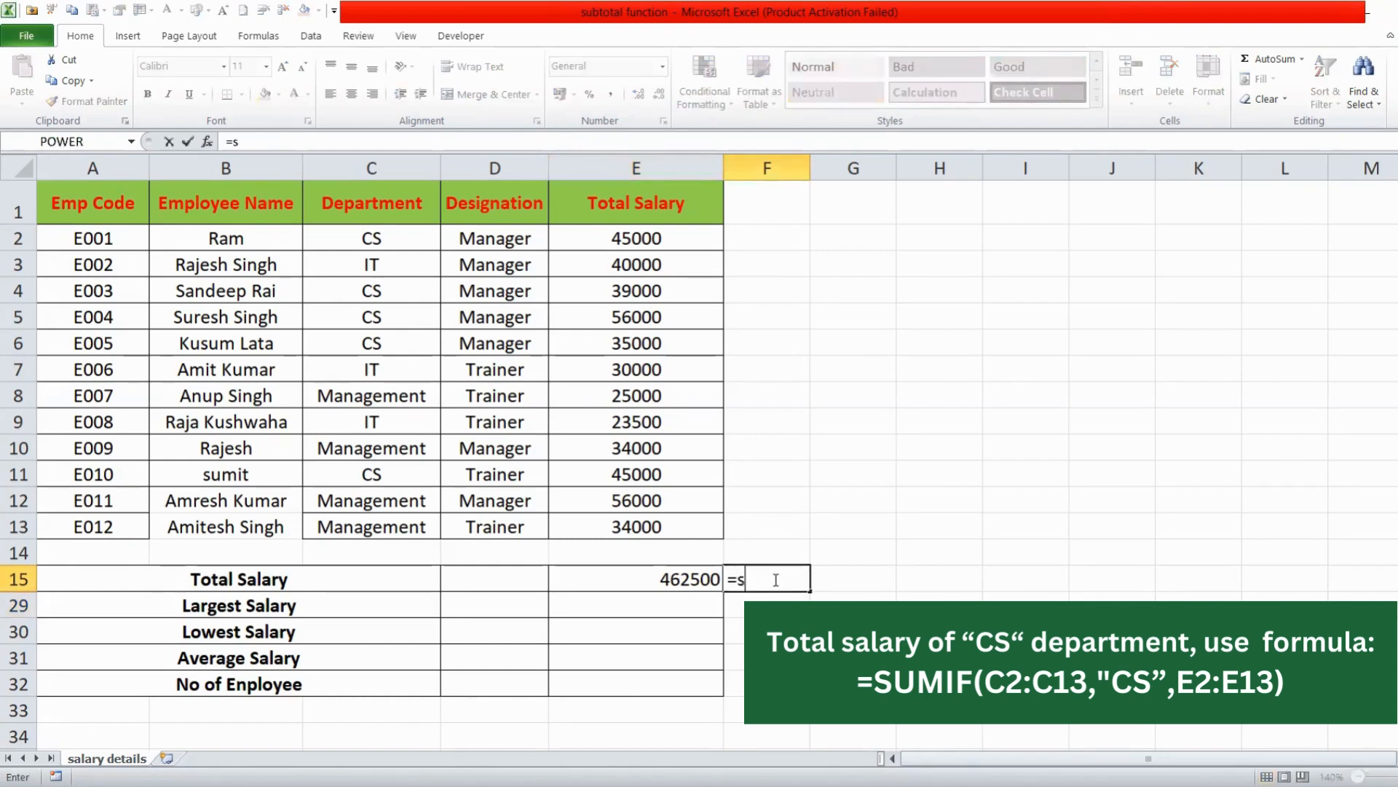
text(umif()
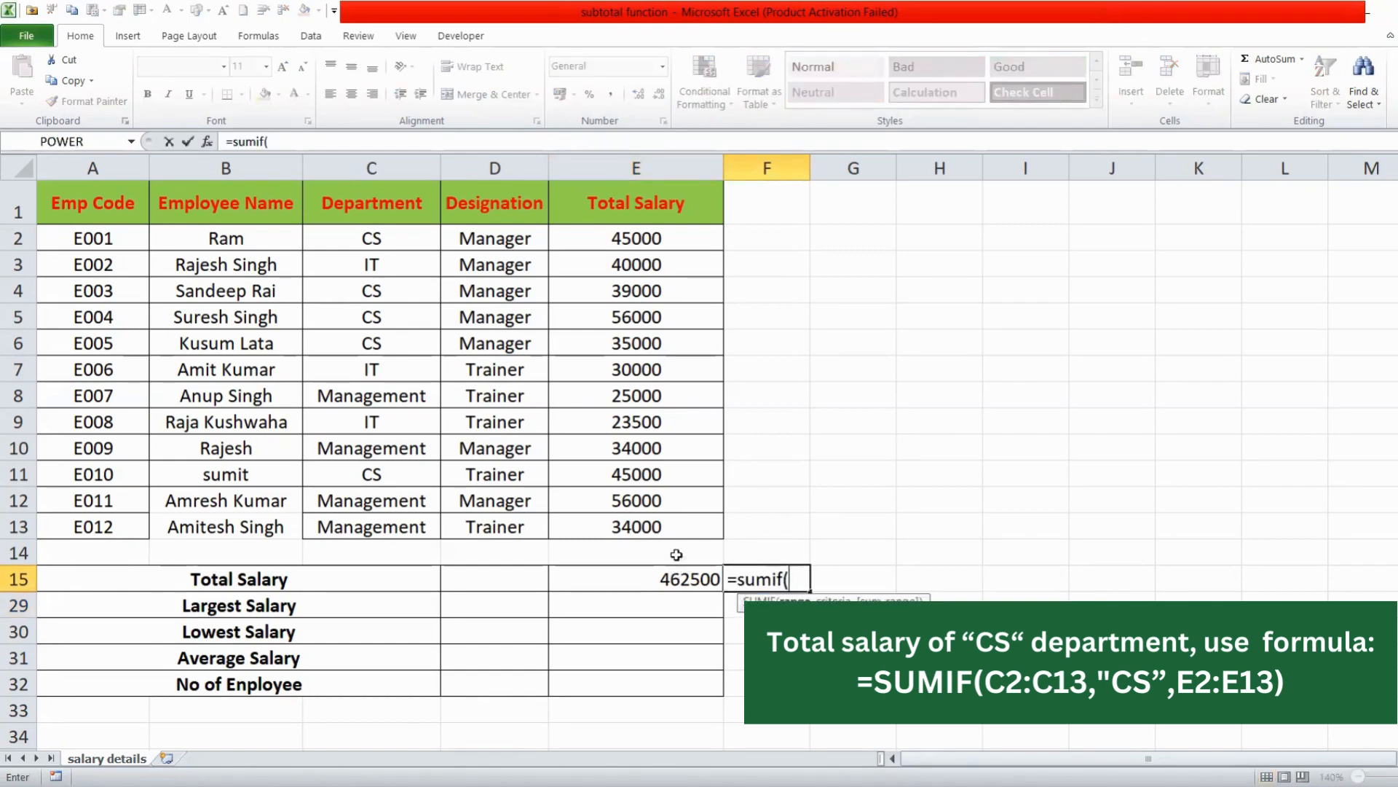
drag(372, 240, 368, 530)
text(,")
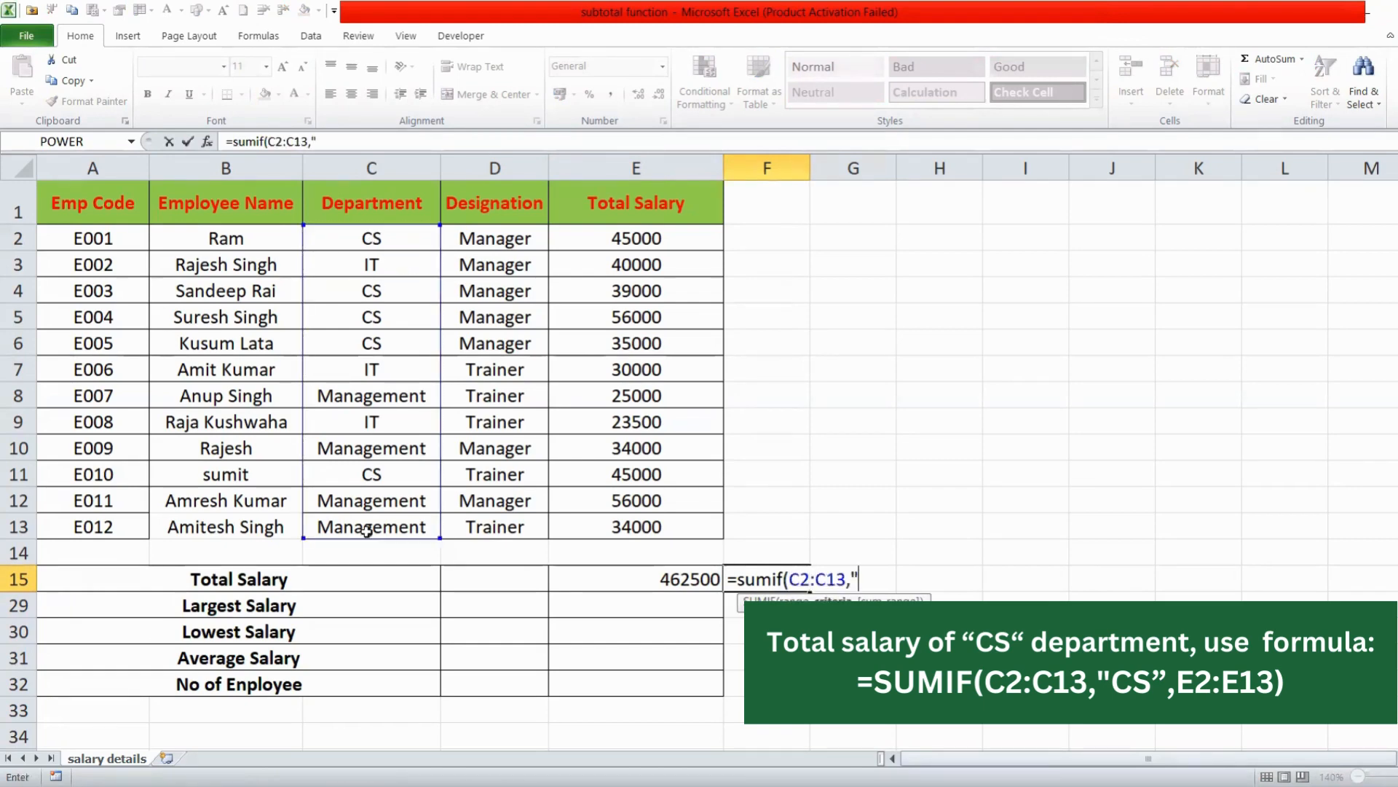
text(cs",)
click(629, 248)
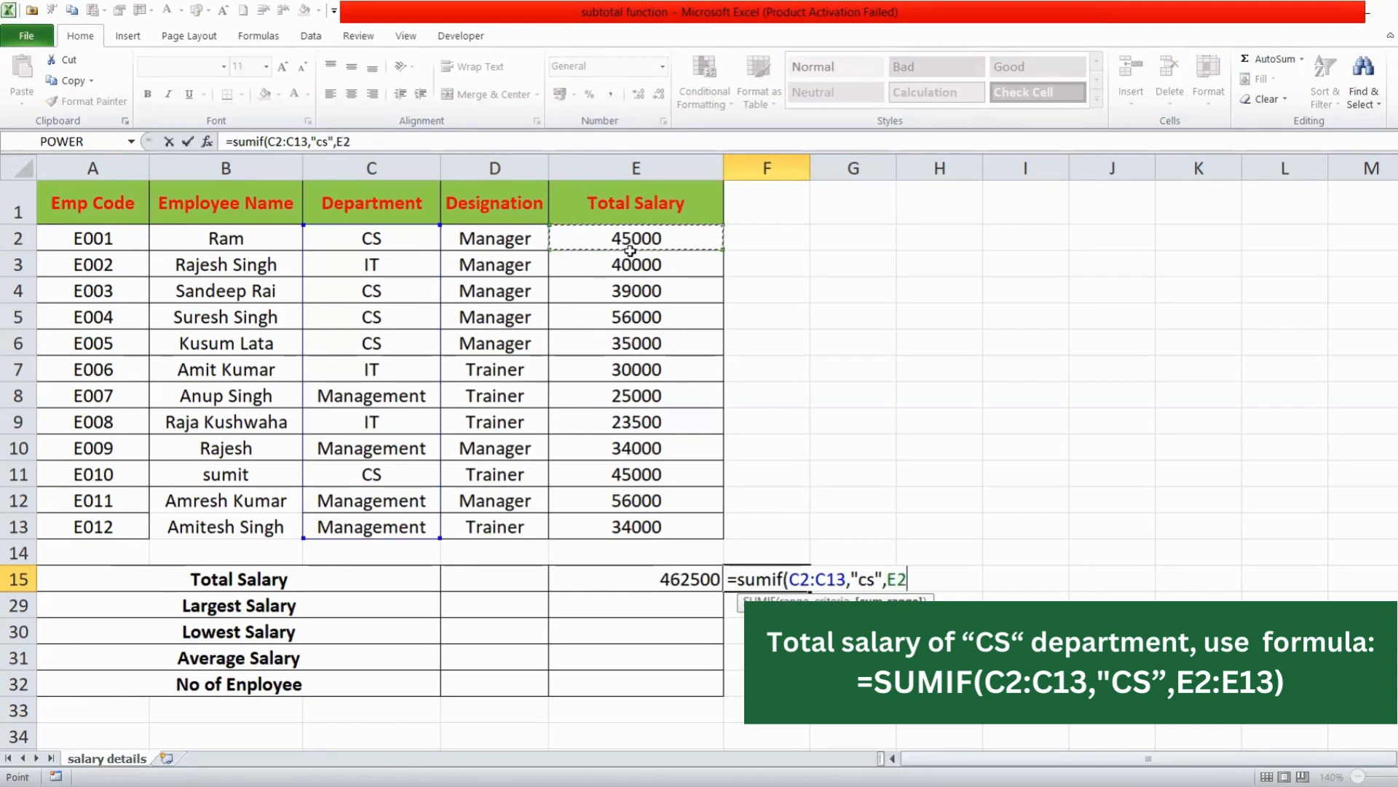
drag(630, 250, 635, 513)
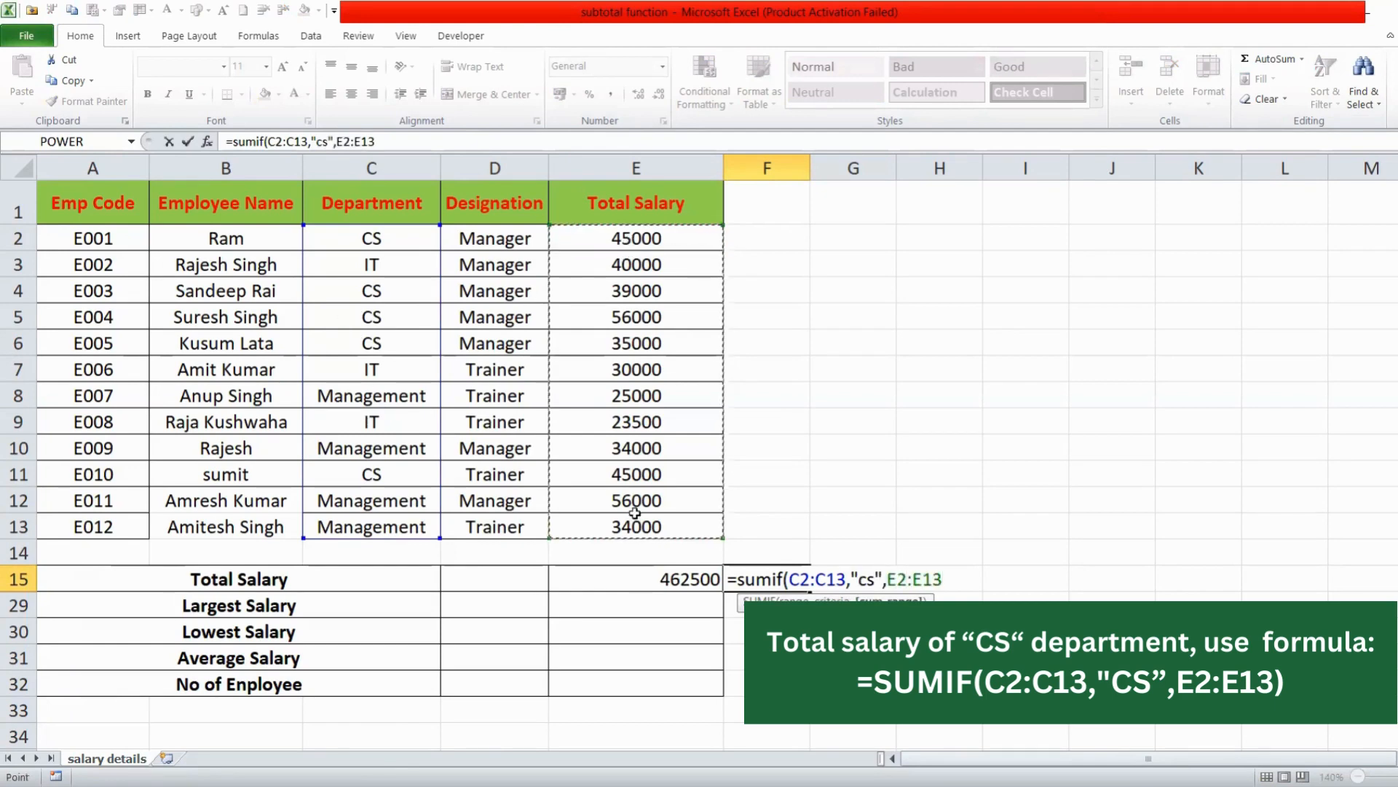
key(Return)
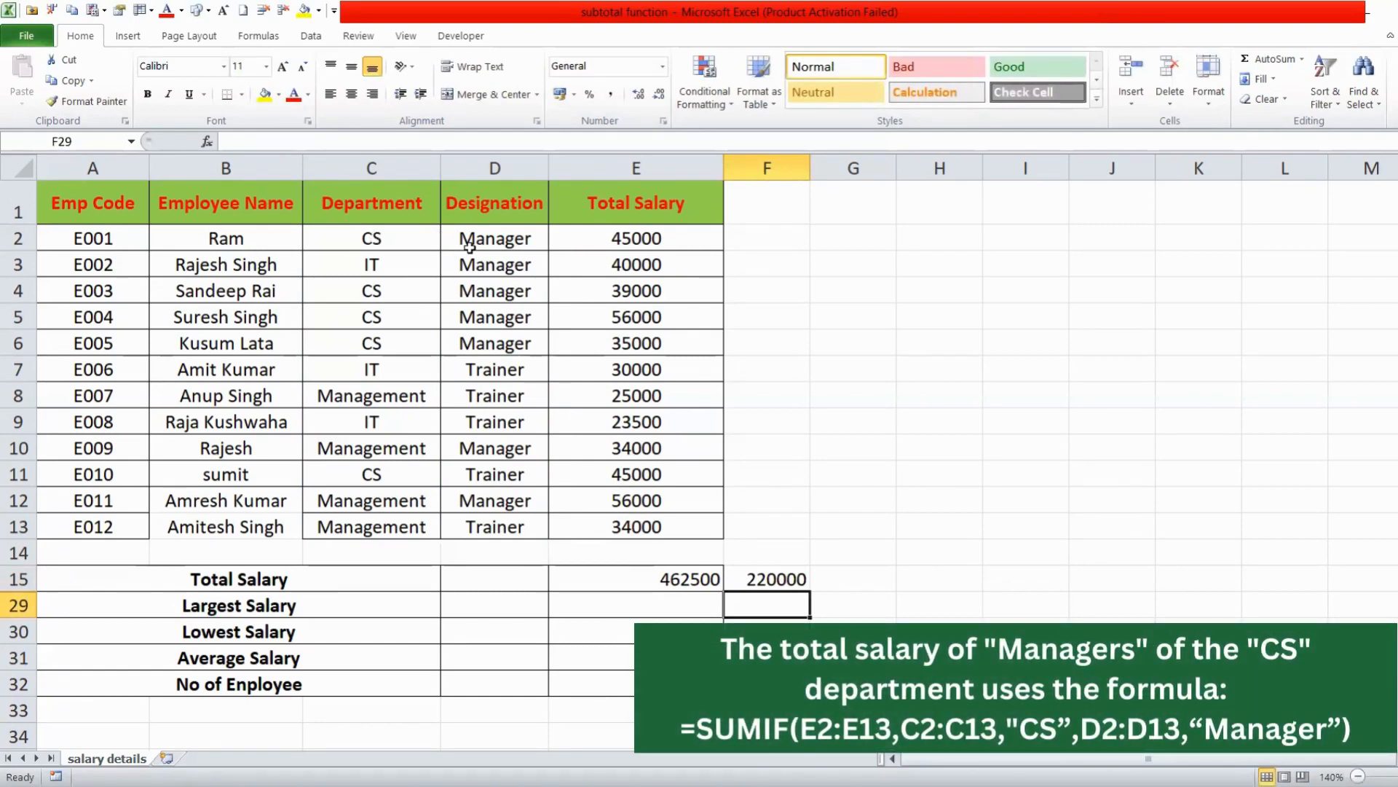
- Begin a SUMIFS formula in G15 with E2:E13 as the sum range
click(858, 579)
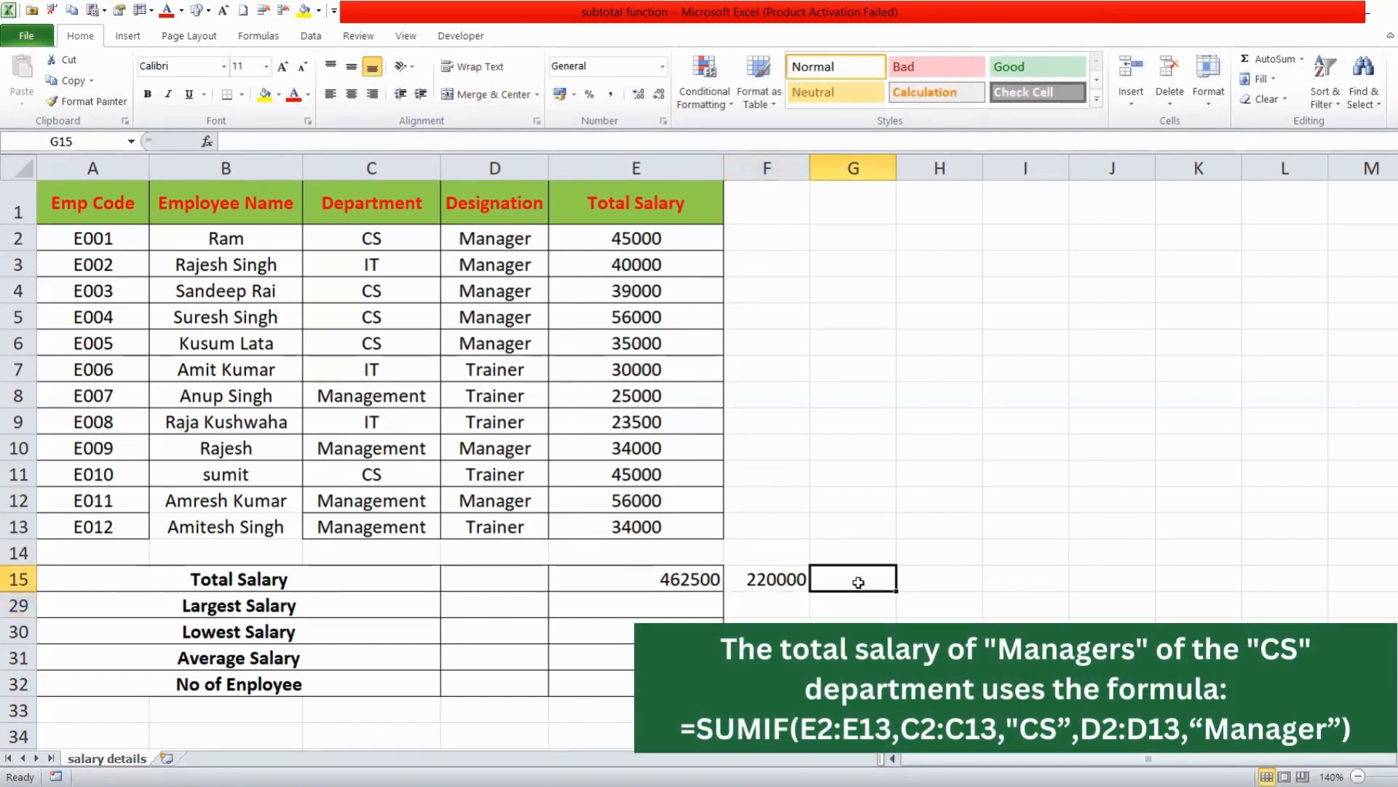
text(=)
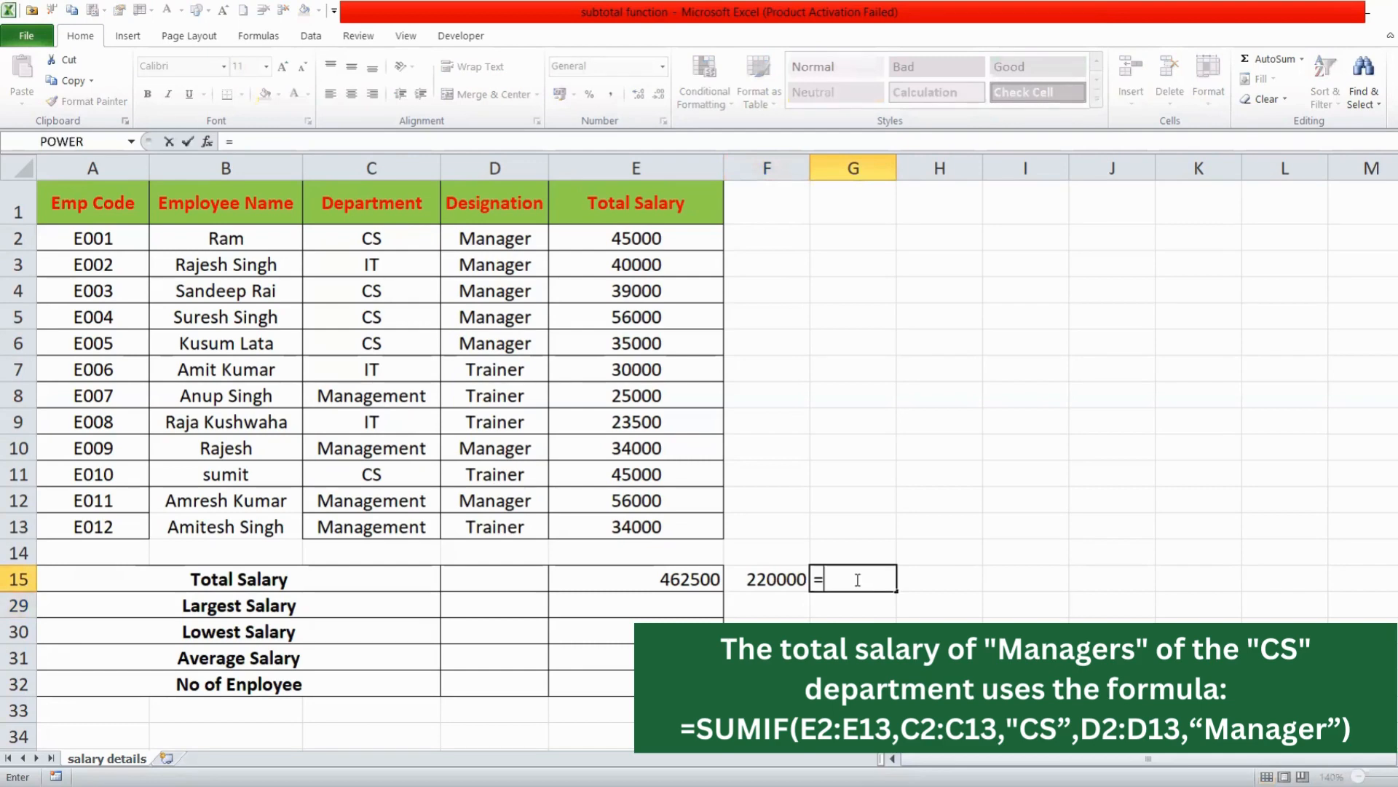
text(sumifs)
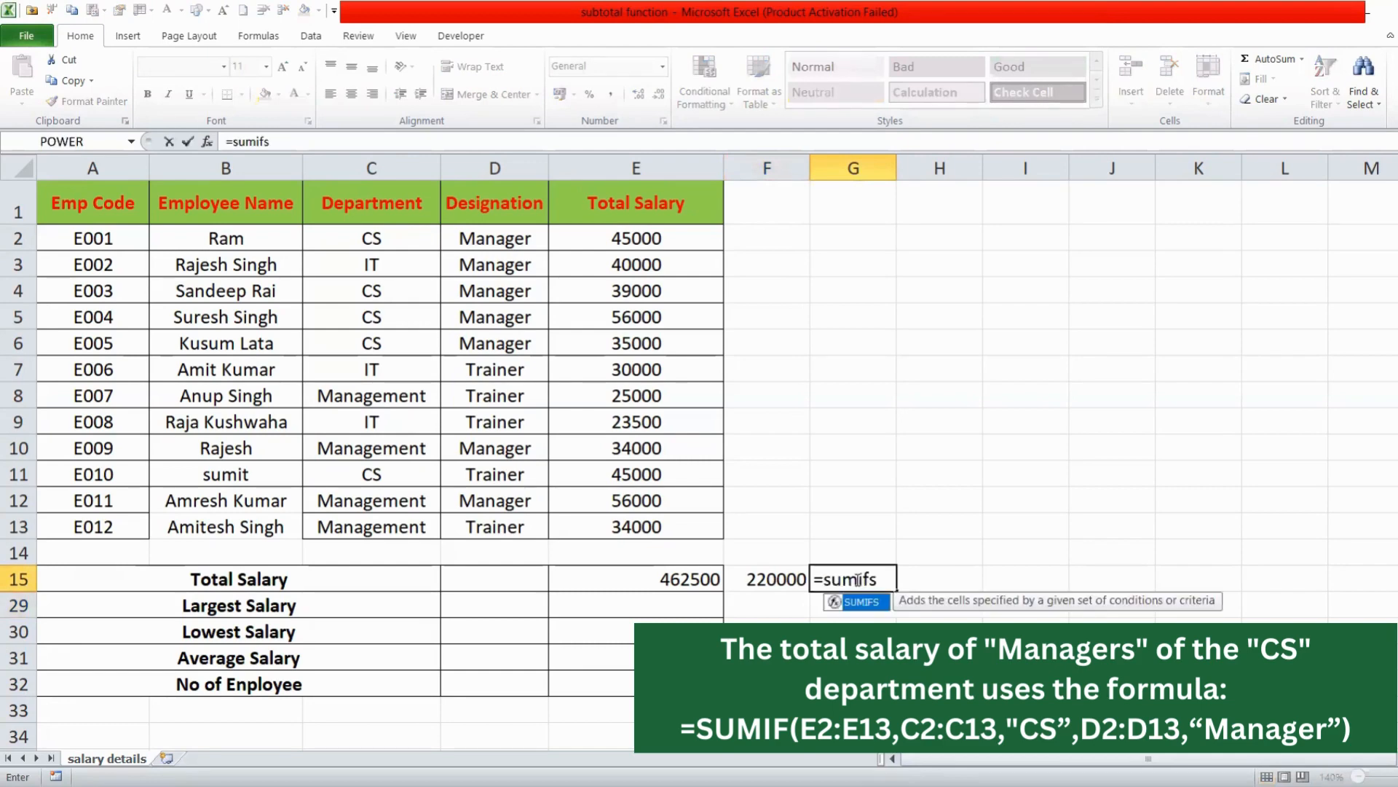
text(()
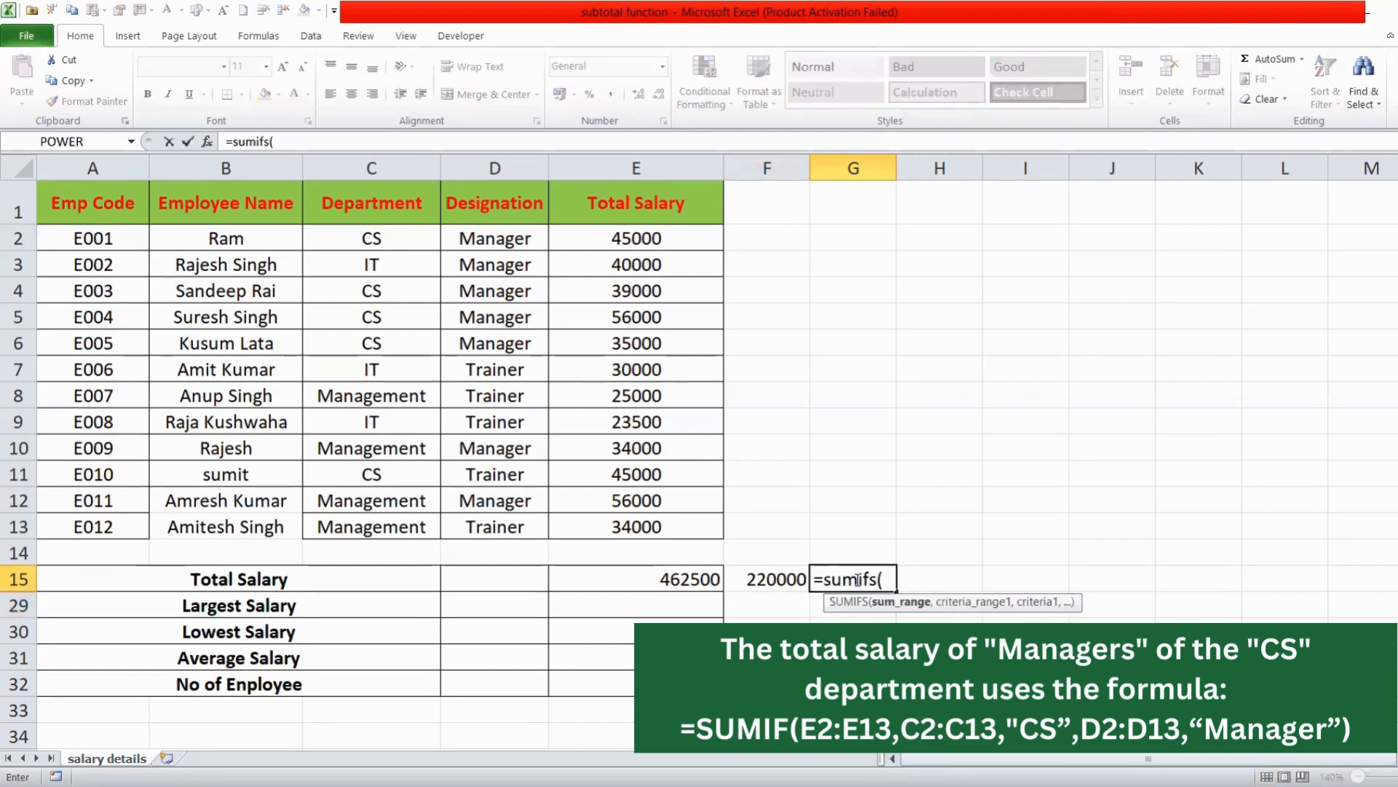
click(666, 230)
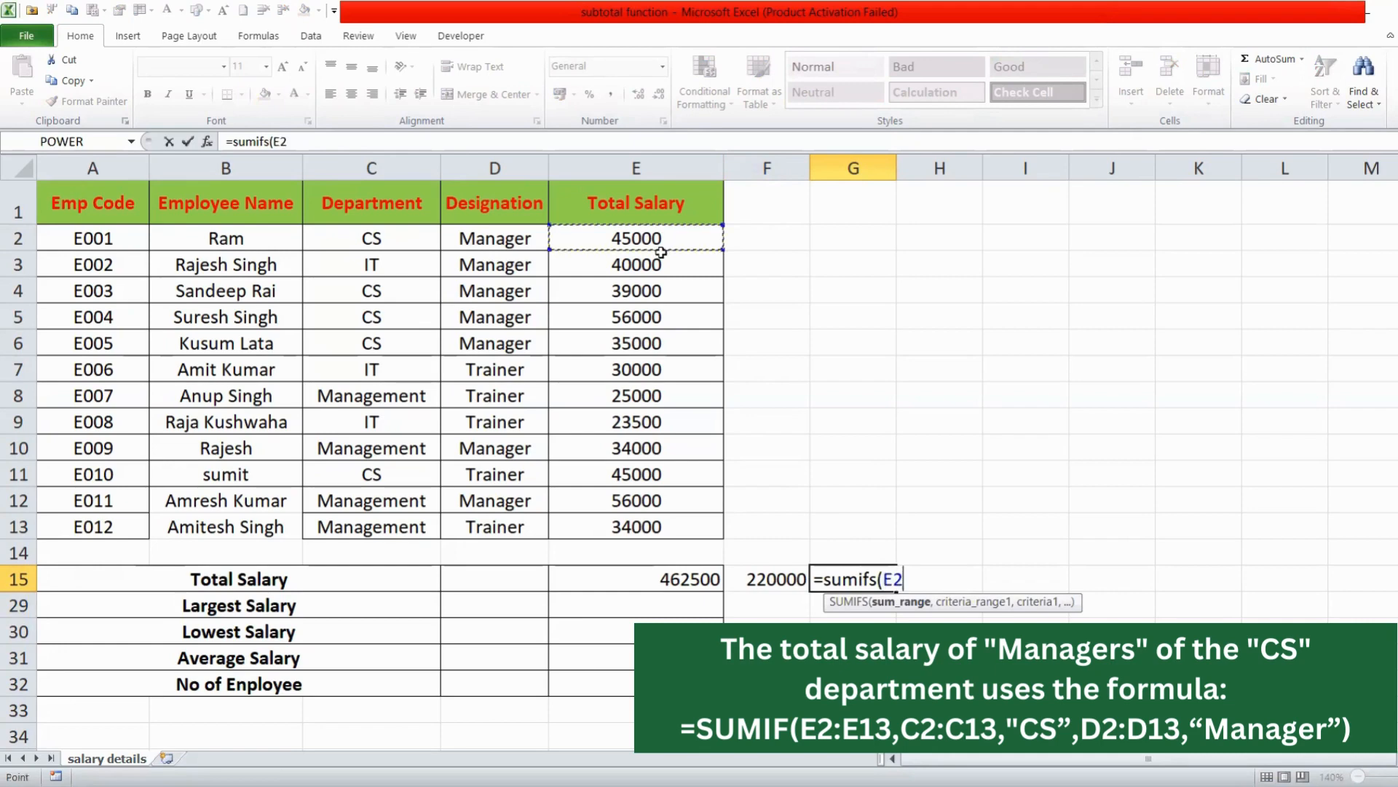
shift+click(640, 525)
text(,)
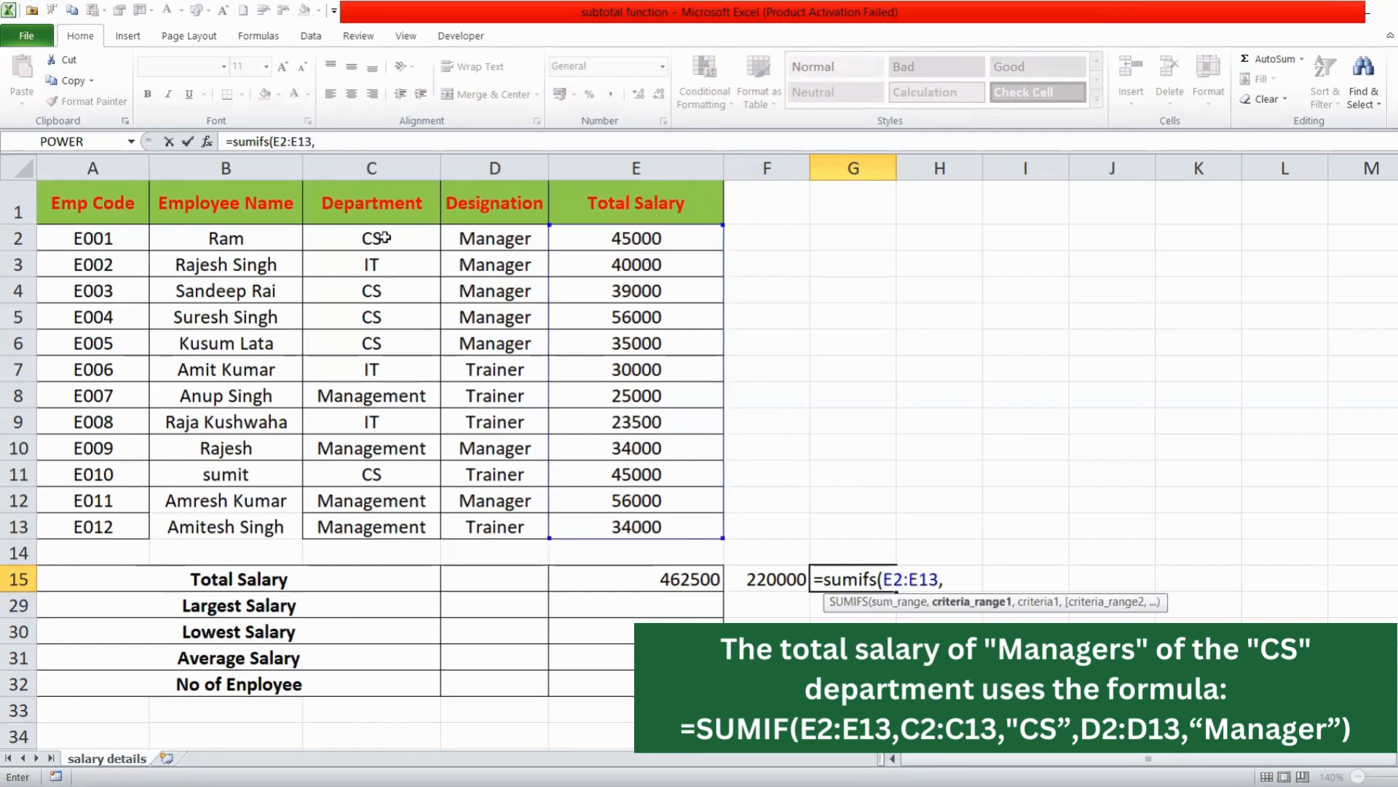
- Complete the SUMIFS formula with the criteria C2:C13 equal to "cs" and D2:D13 equal to "Manager"
drag(384, 237, 376, 285)
drag(360, 525, 362, 529)
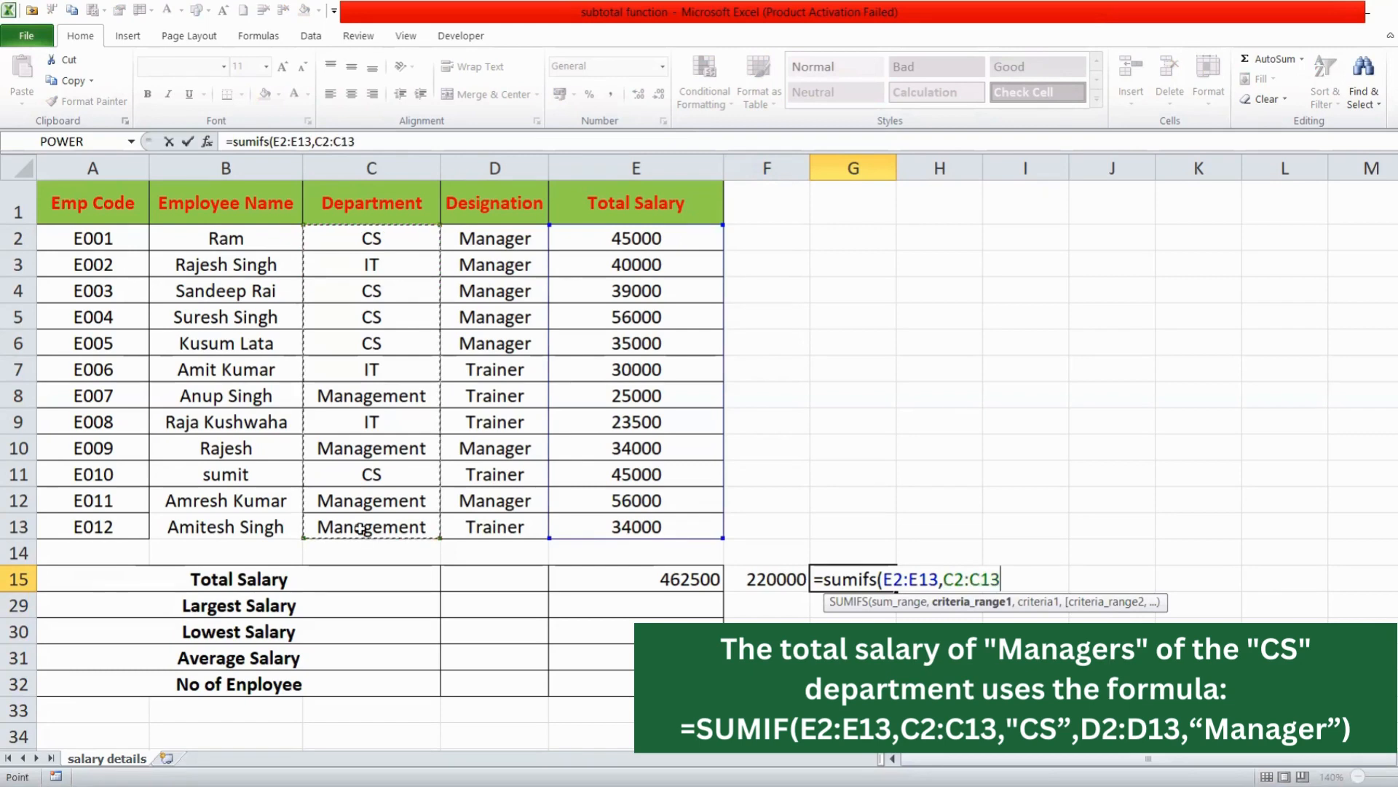
text(,"cs")
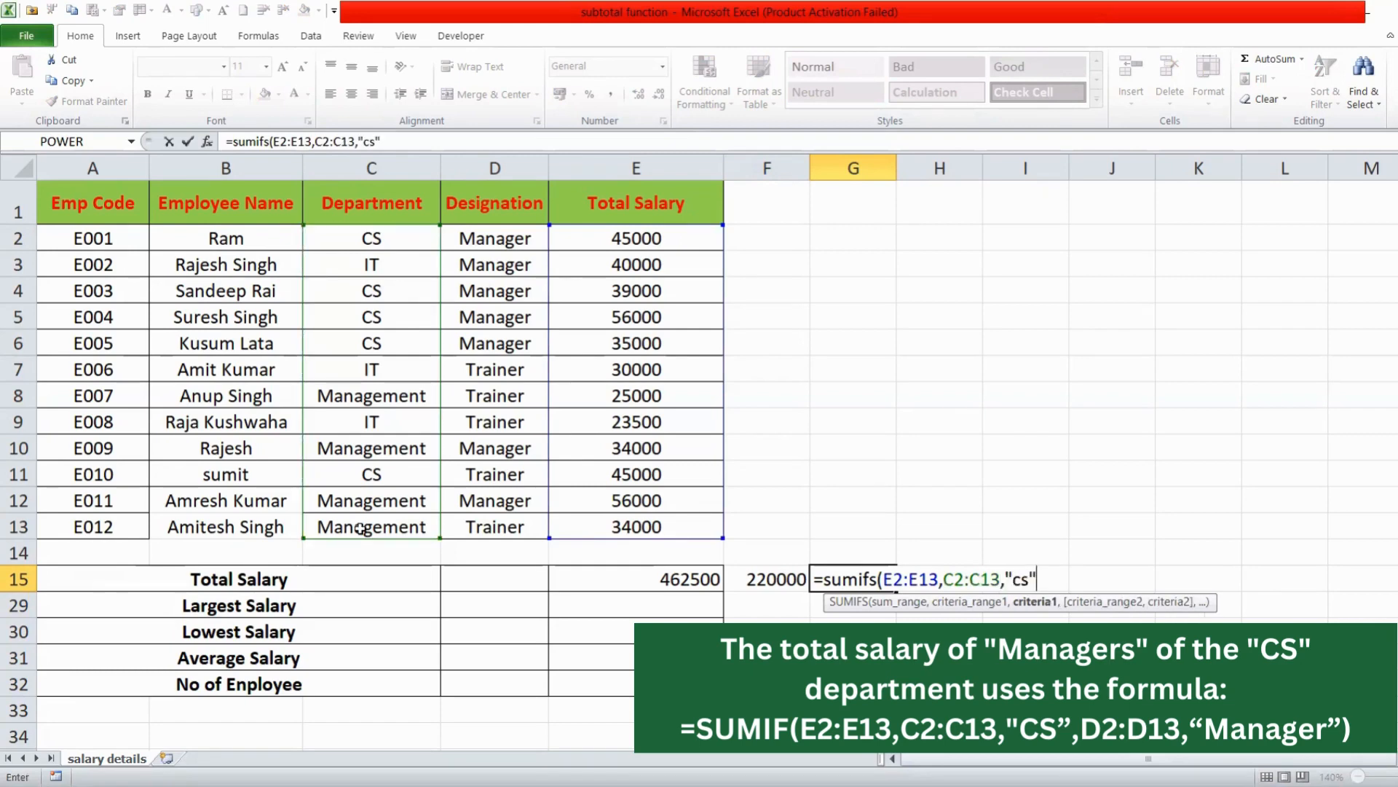
text(,)
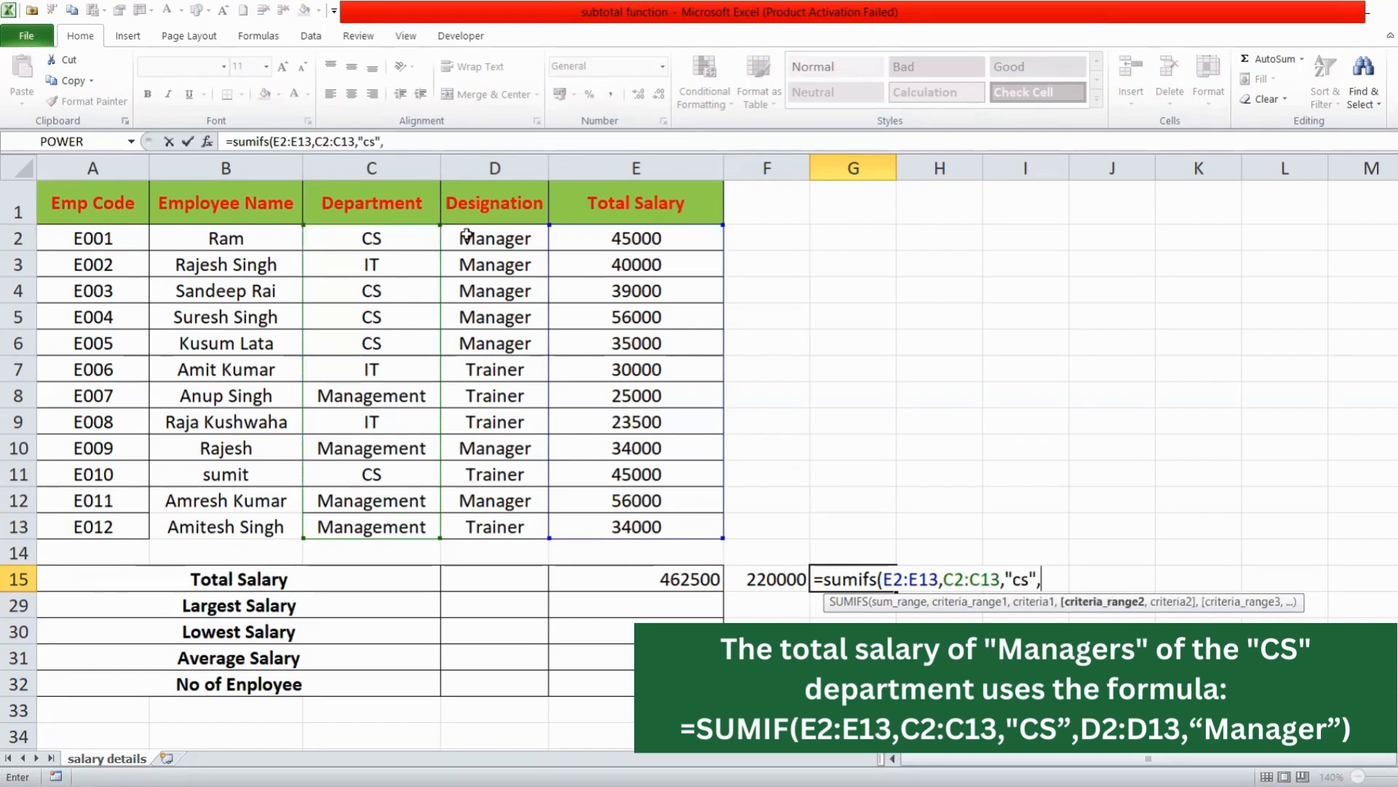
drag(472, 236, 475, 527)
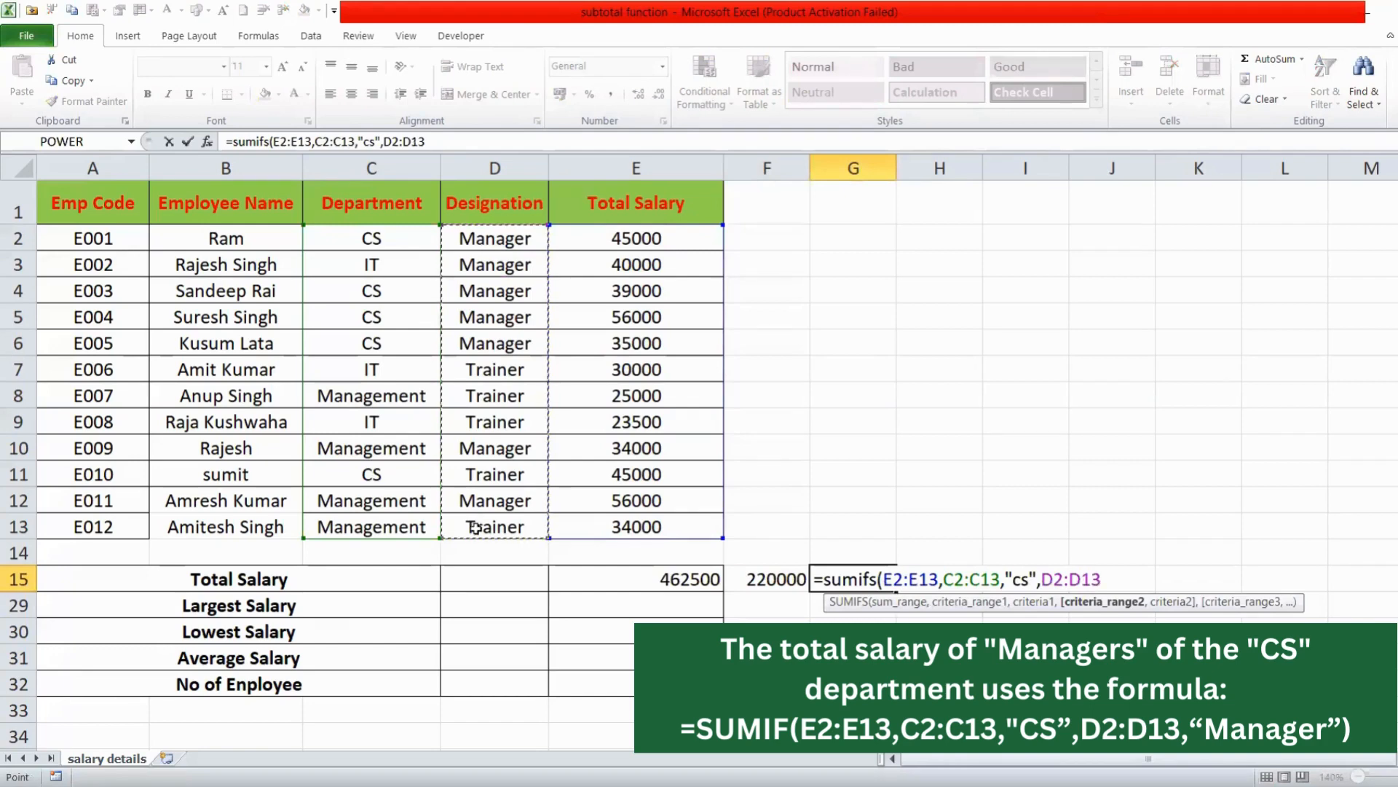
text(,"M)
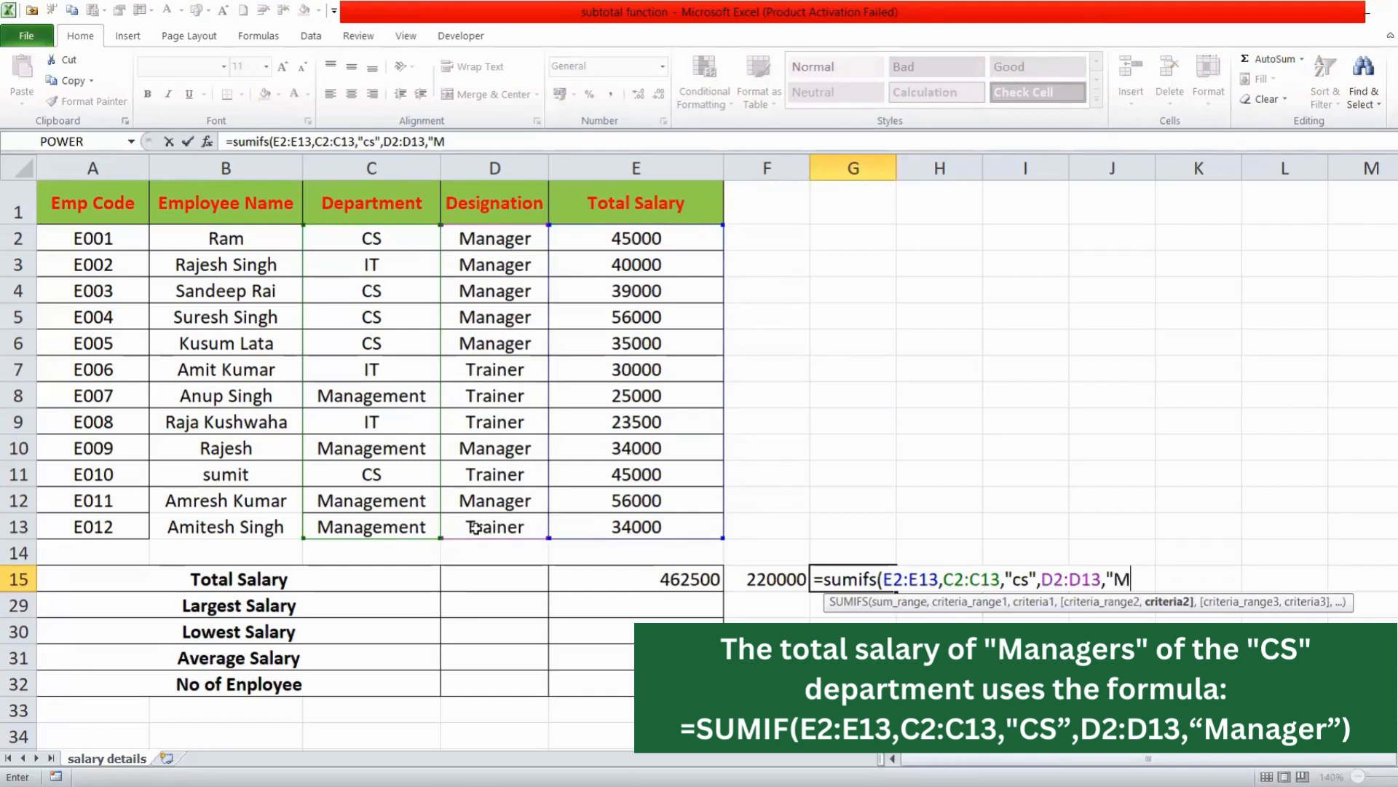
text(anager"))
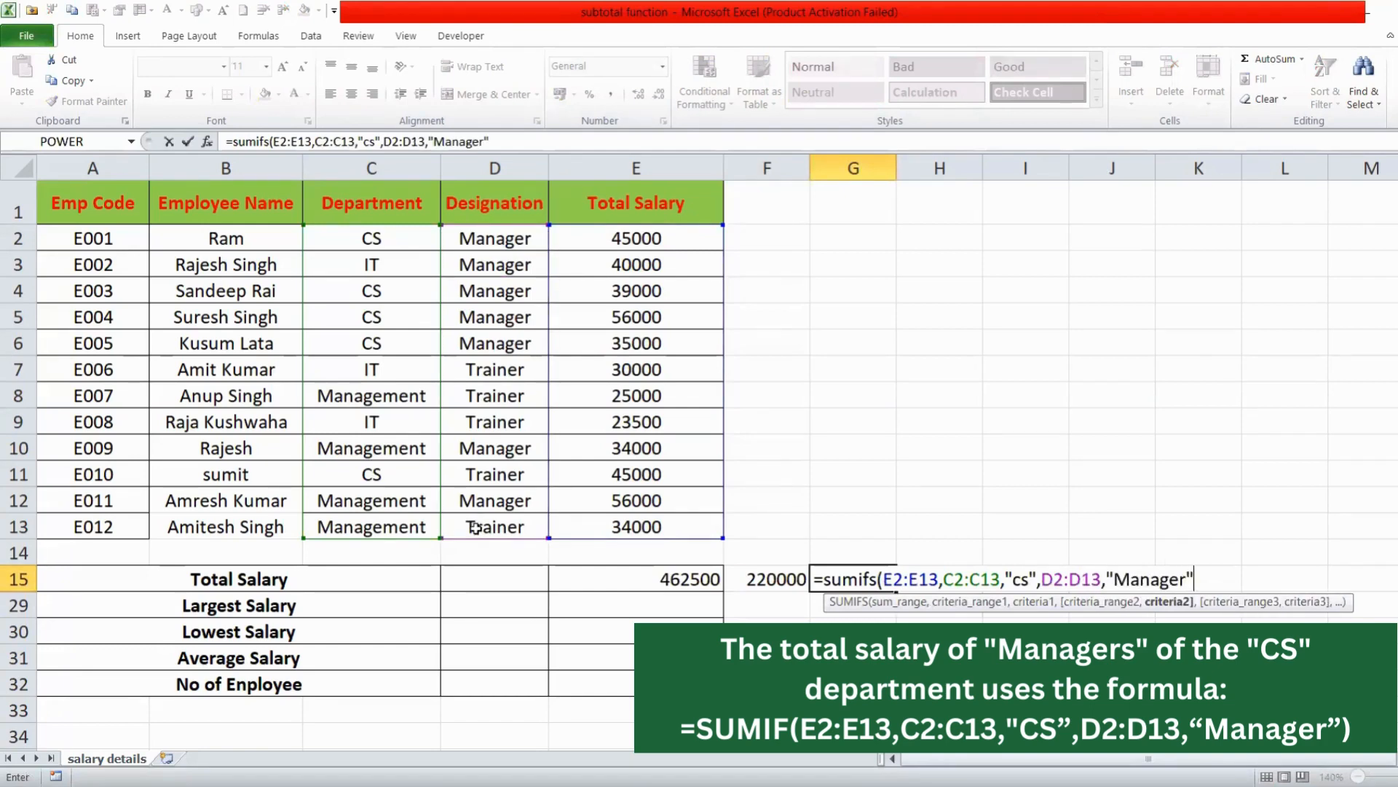
key(Return)
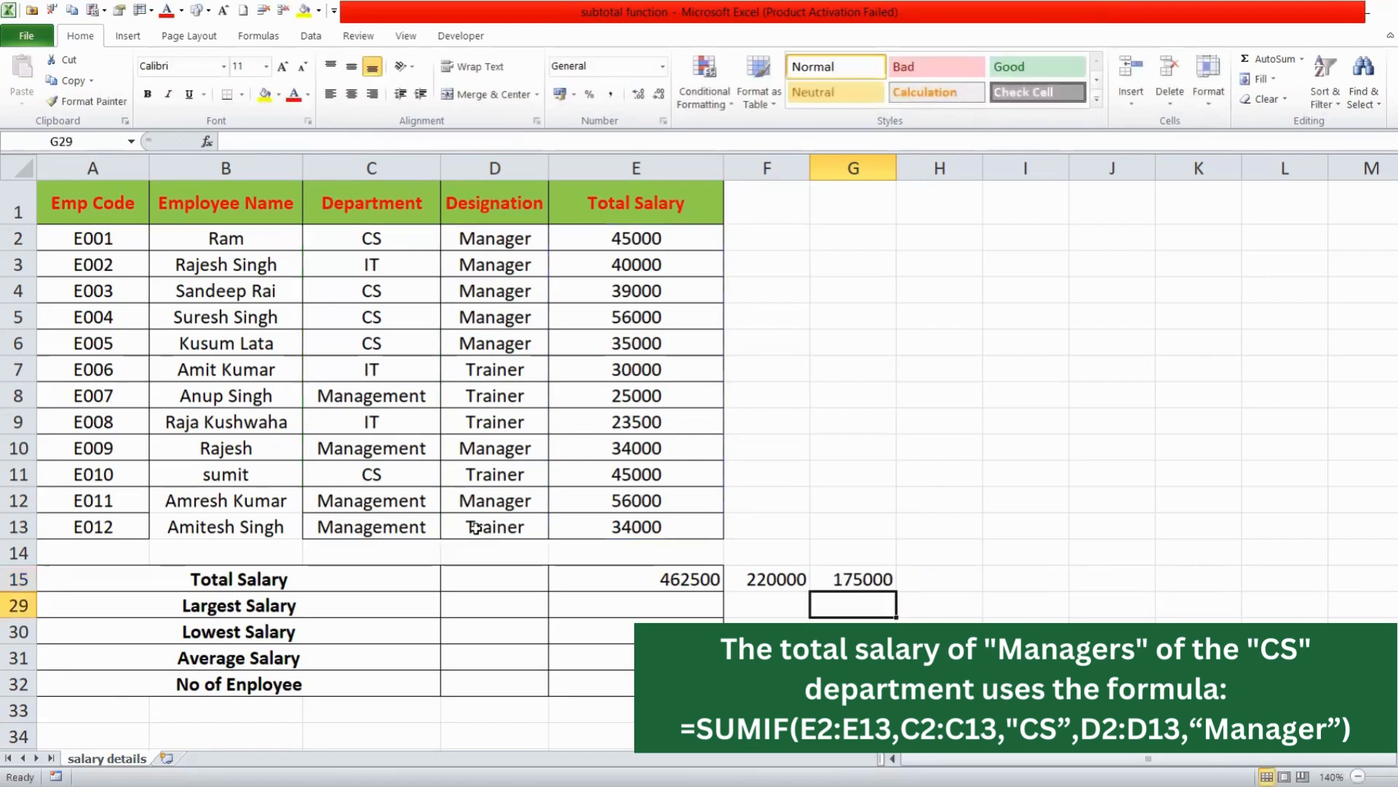
- Examine the total salary formulas in E15, F15 and G15
click(861, 579)
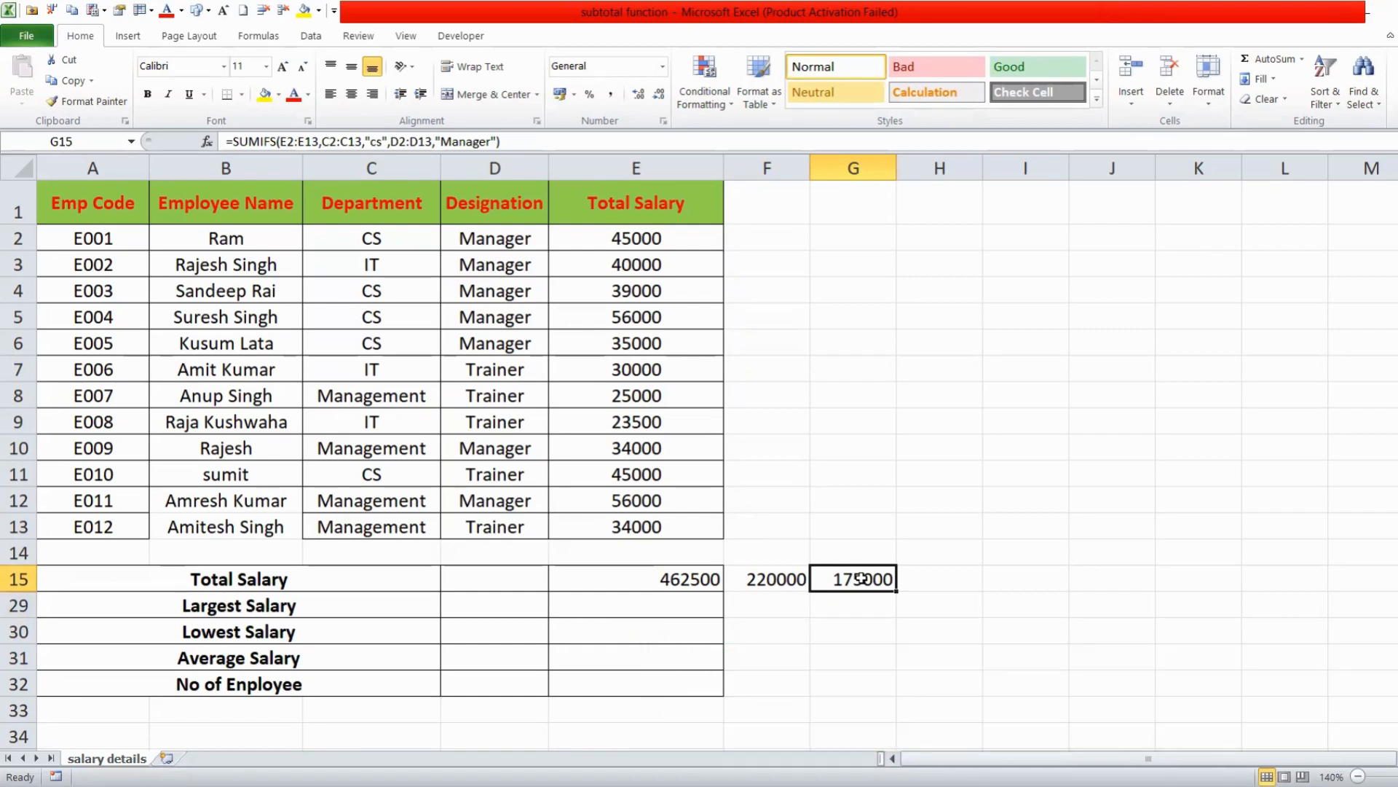
click(762, 600)
click(866, 597)
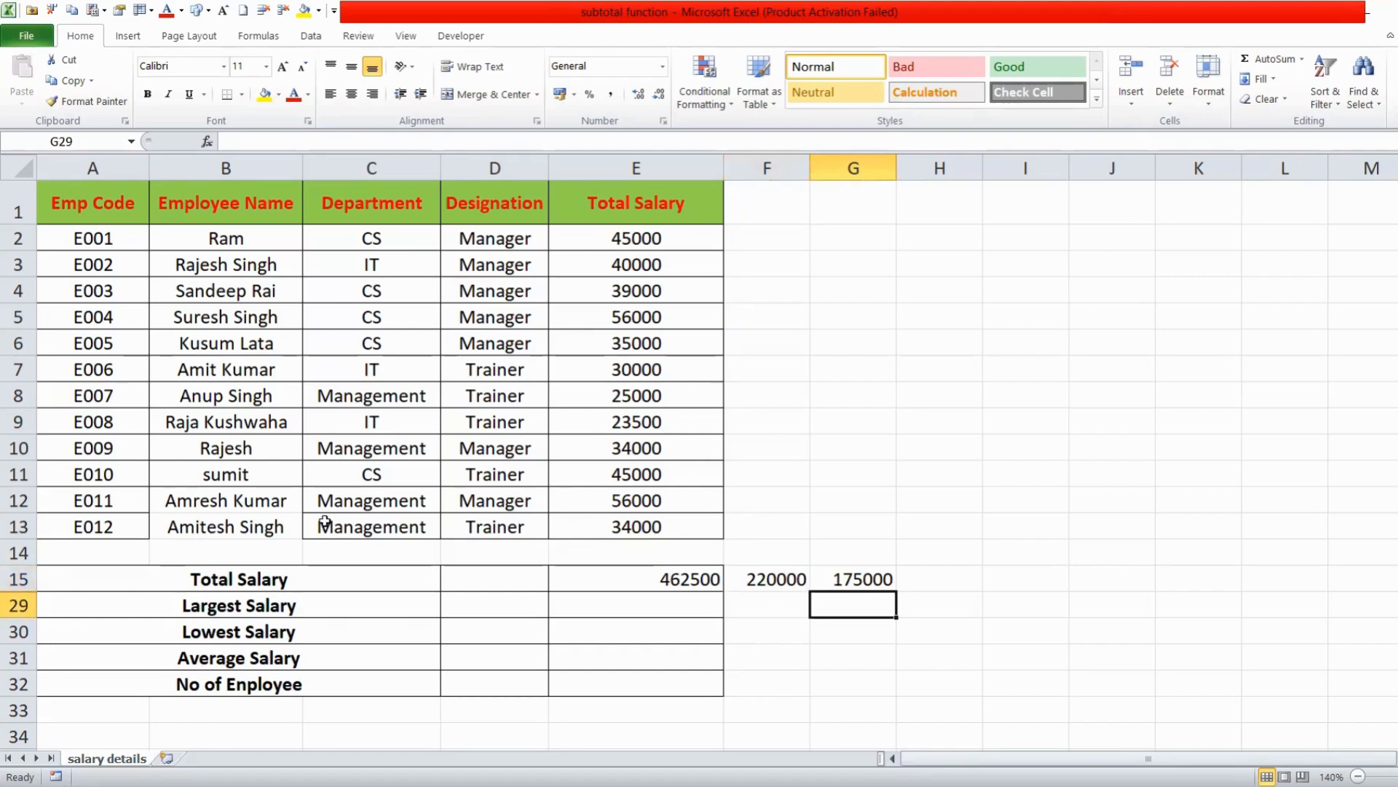
click(792, 601)
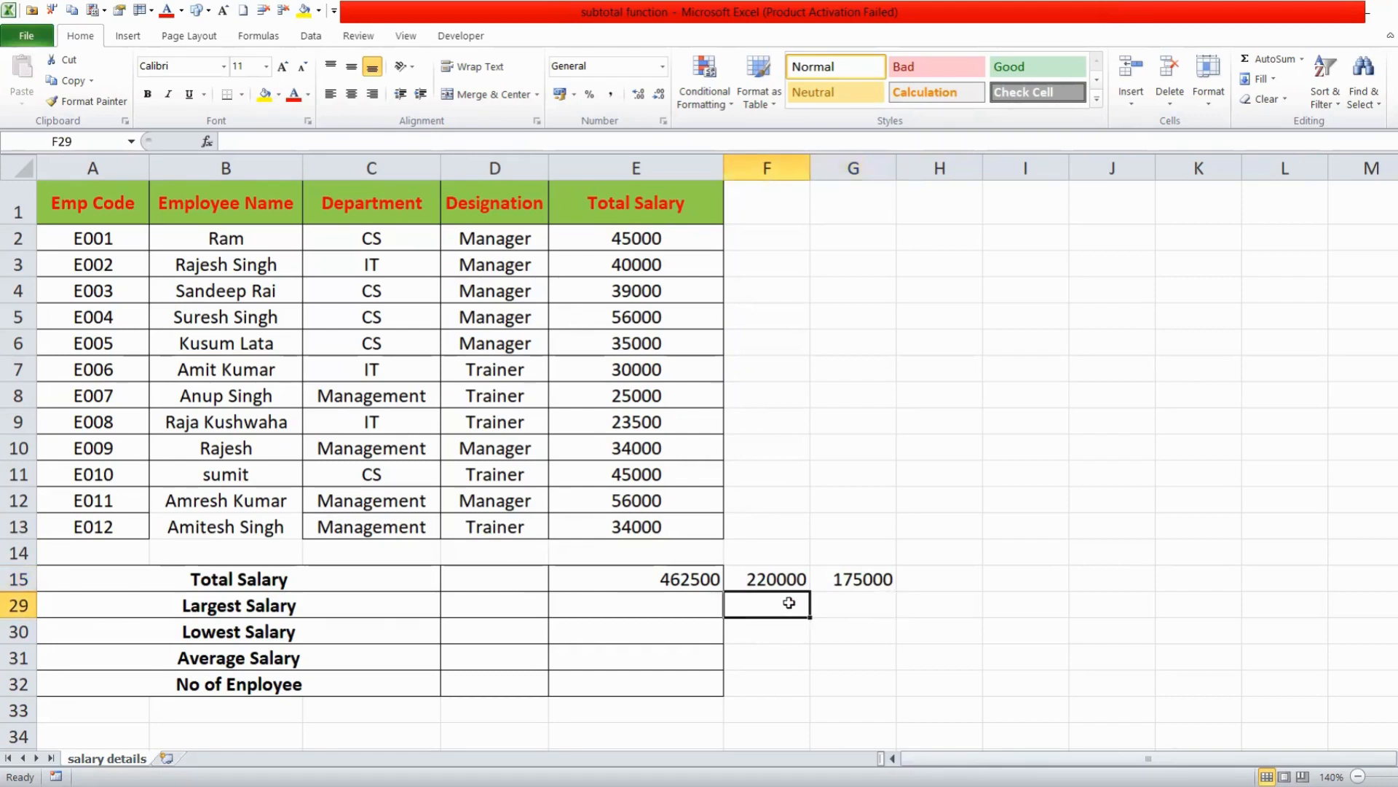
click(874, 602)
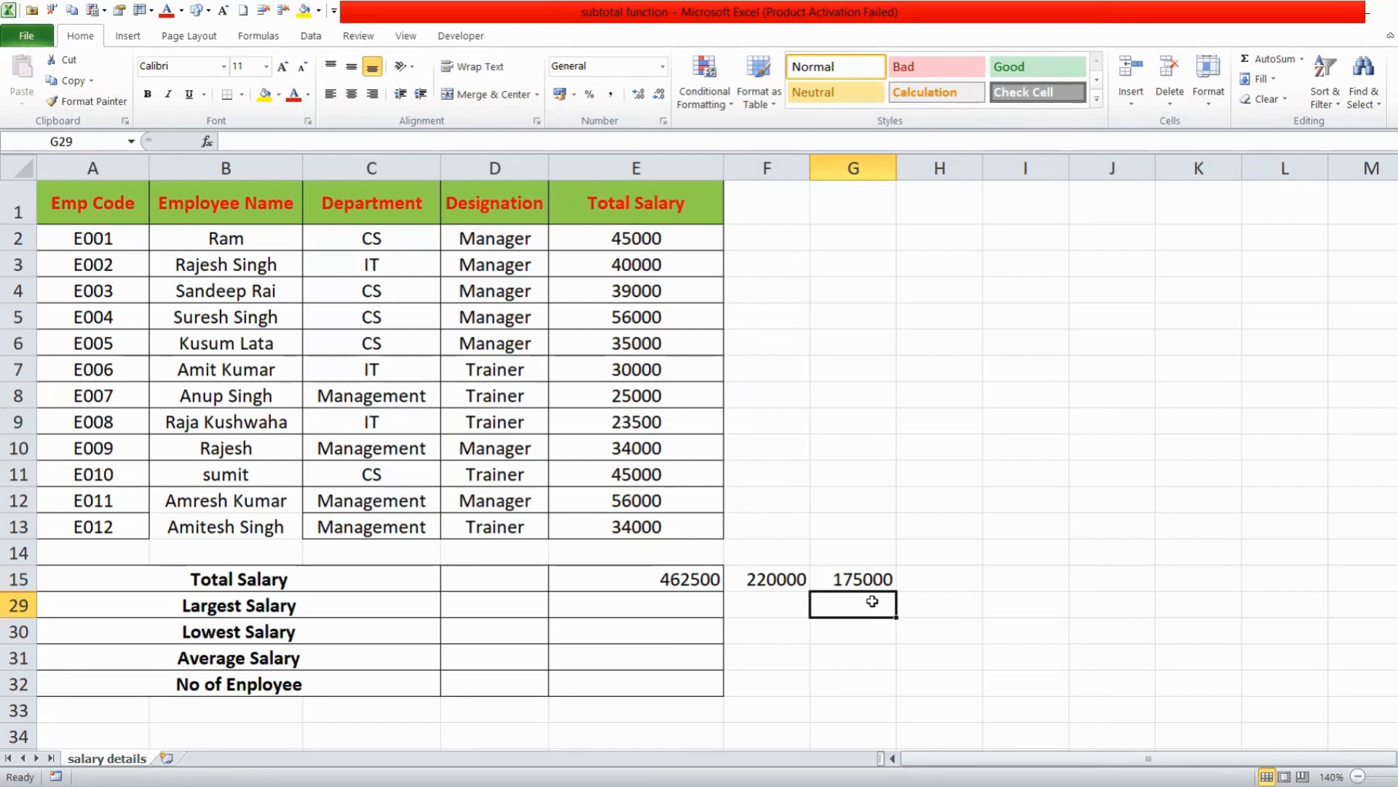
click(763, 604)
key(Up)
key(Left)
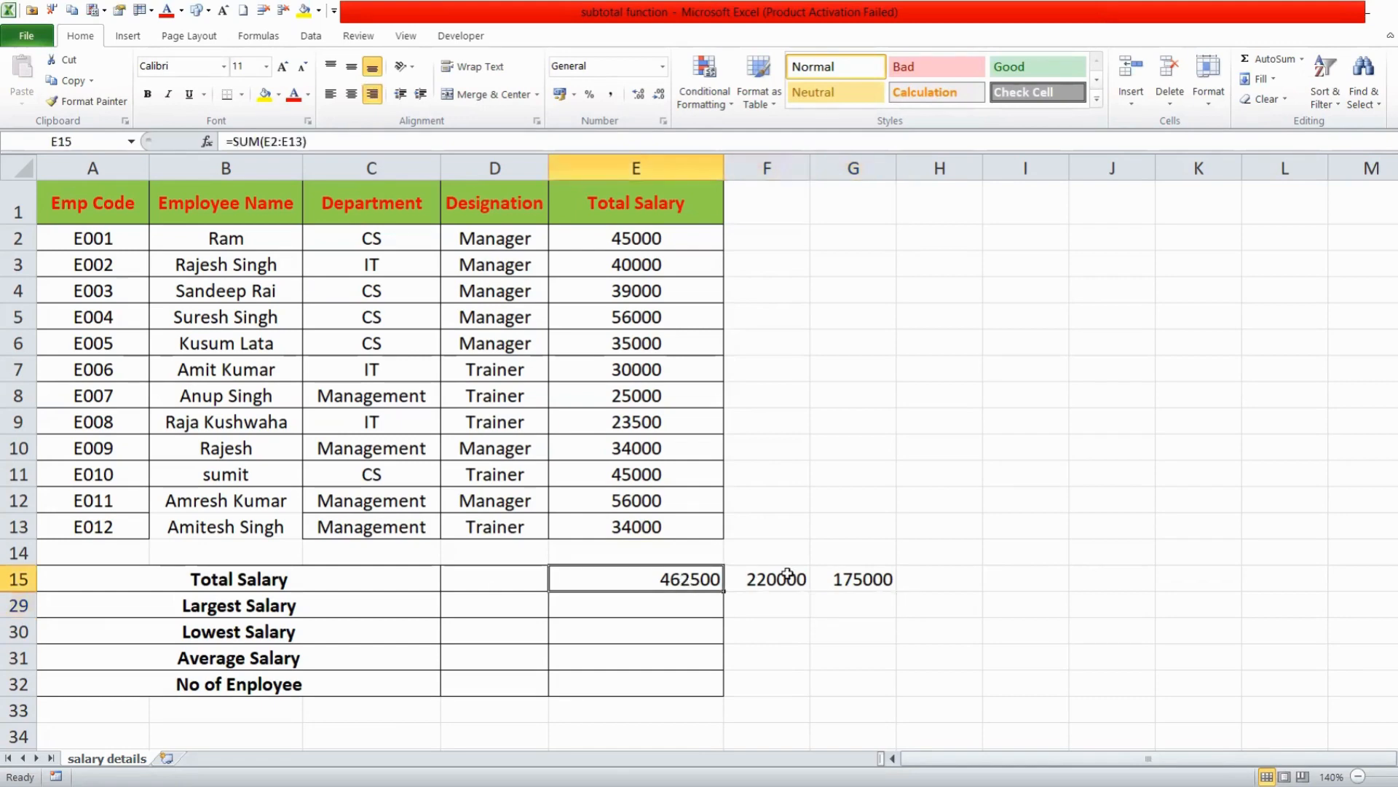
click(789, 575)
click(845, 573)
- Clear the total salary formulas from cells E15:G15
click(681, 580)
drag(733, 580, 845, 576)
key(Delete)
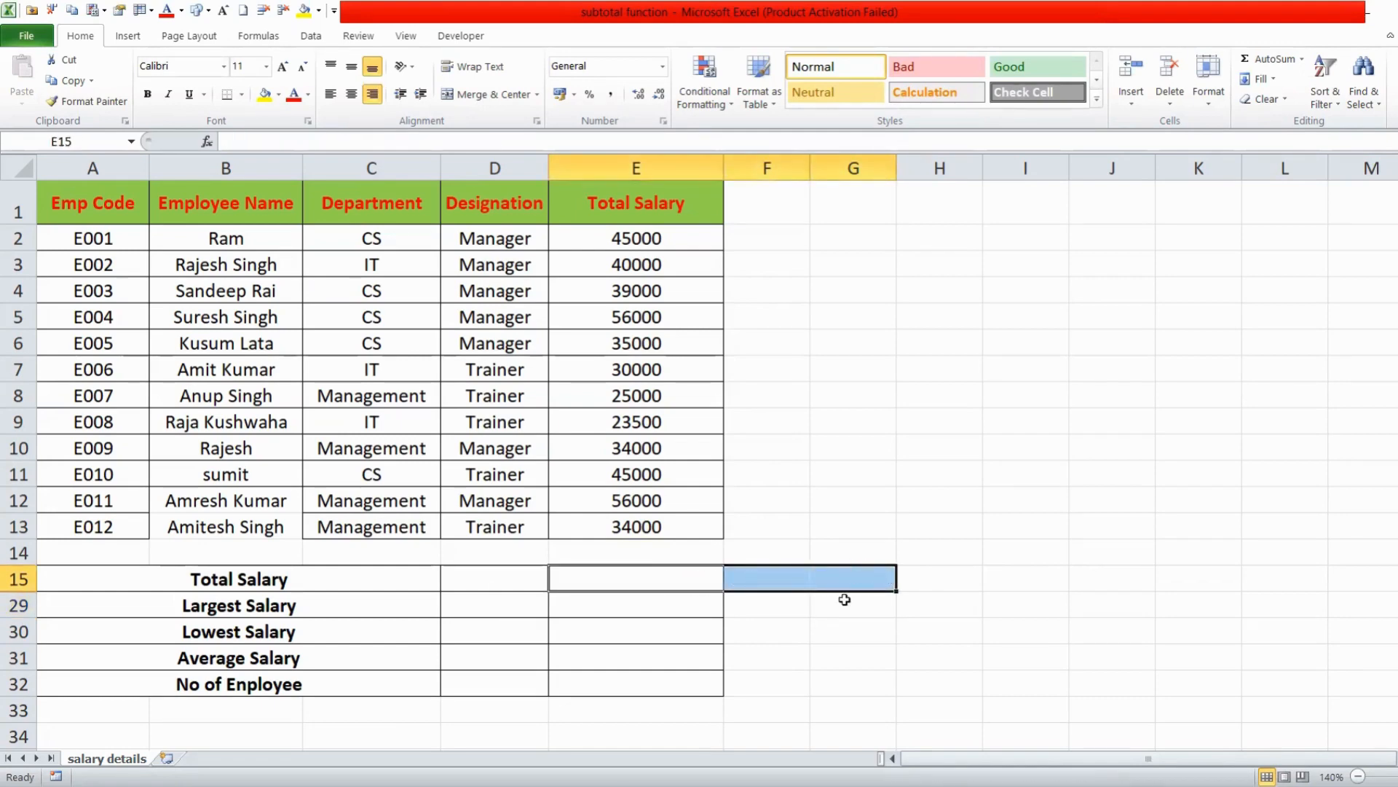
click(818, 631)
- Calculate the total salary in E15 with a SUBTOTAL formula using function number 9 (SUM) over E2:E13
click(641, 574)
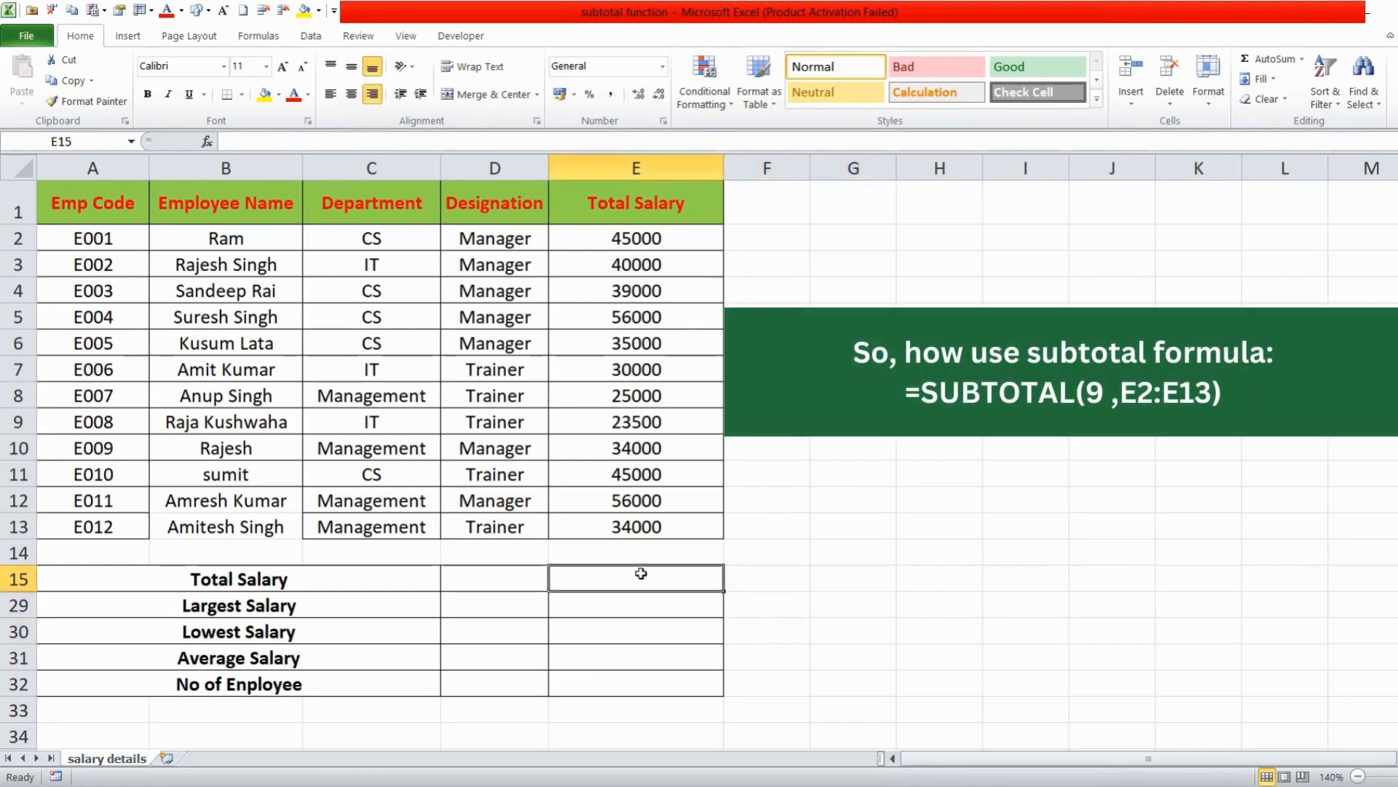
text(=)
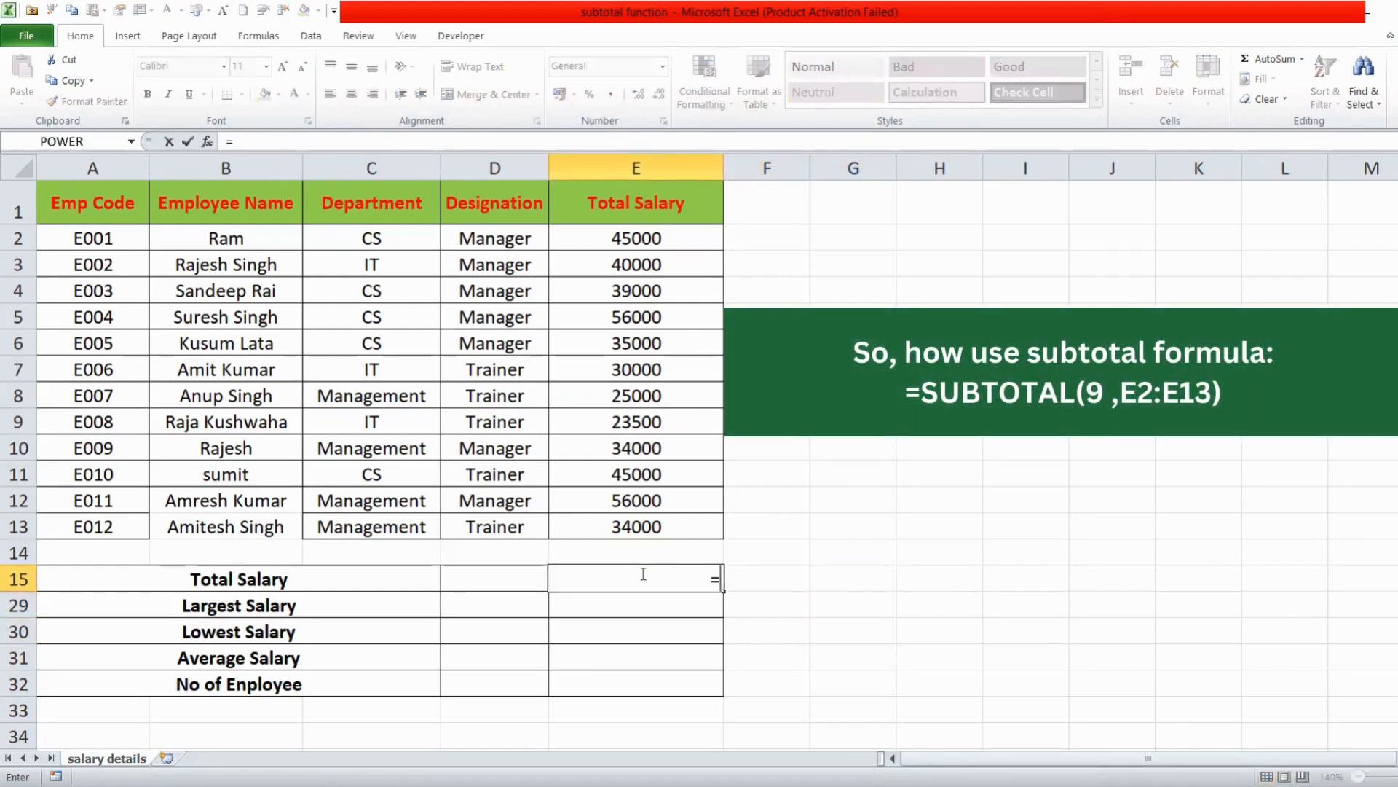
text(sub)
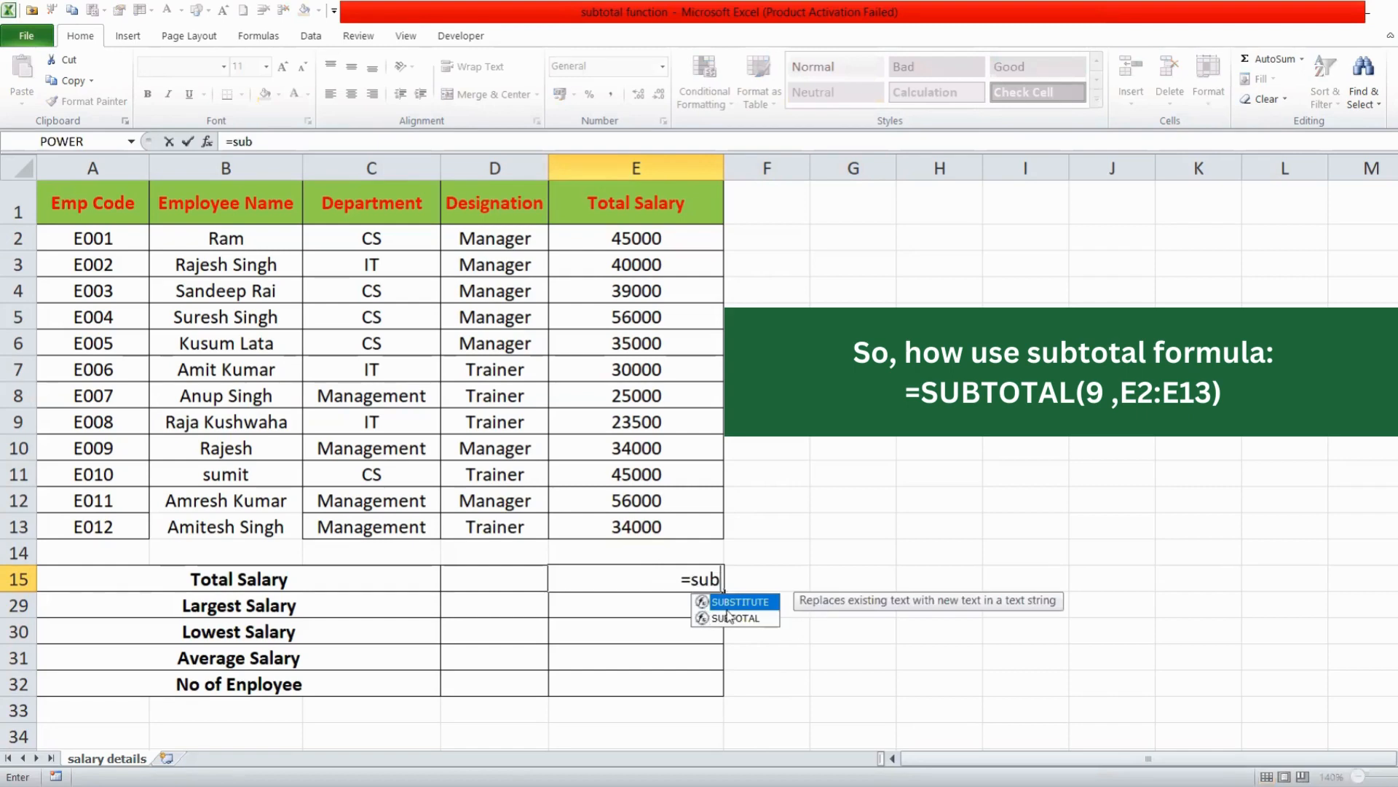
double_click(737, 618)
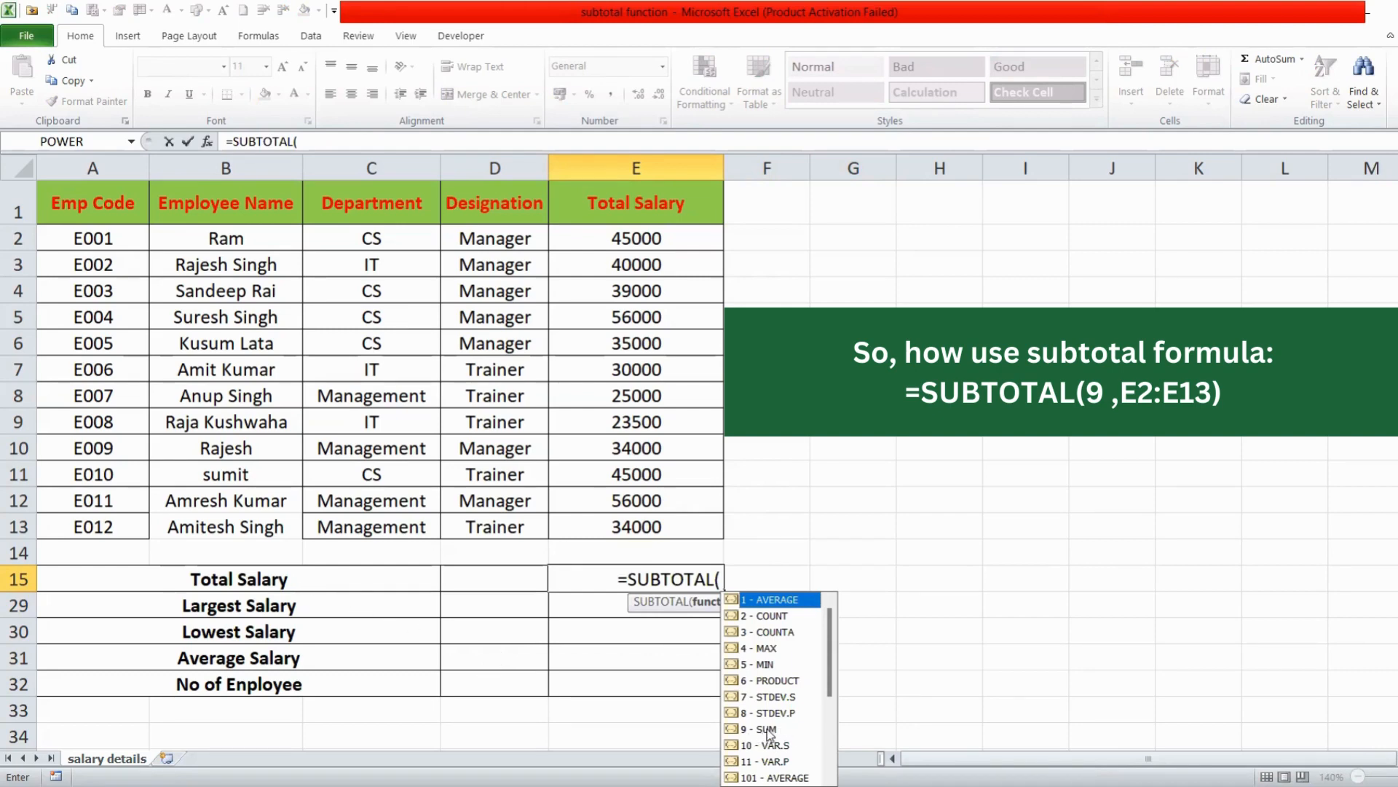
text(9,)
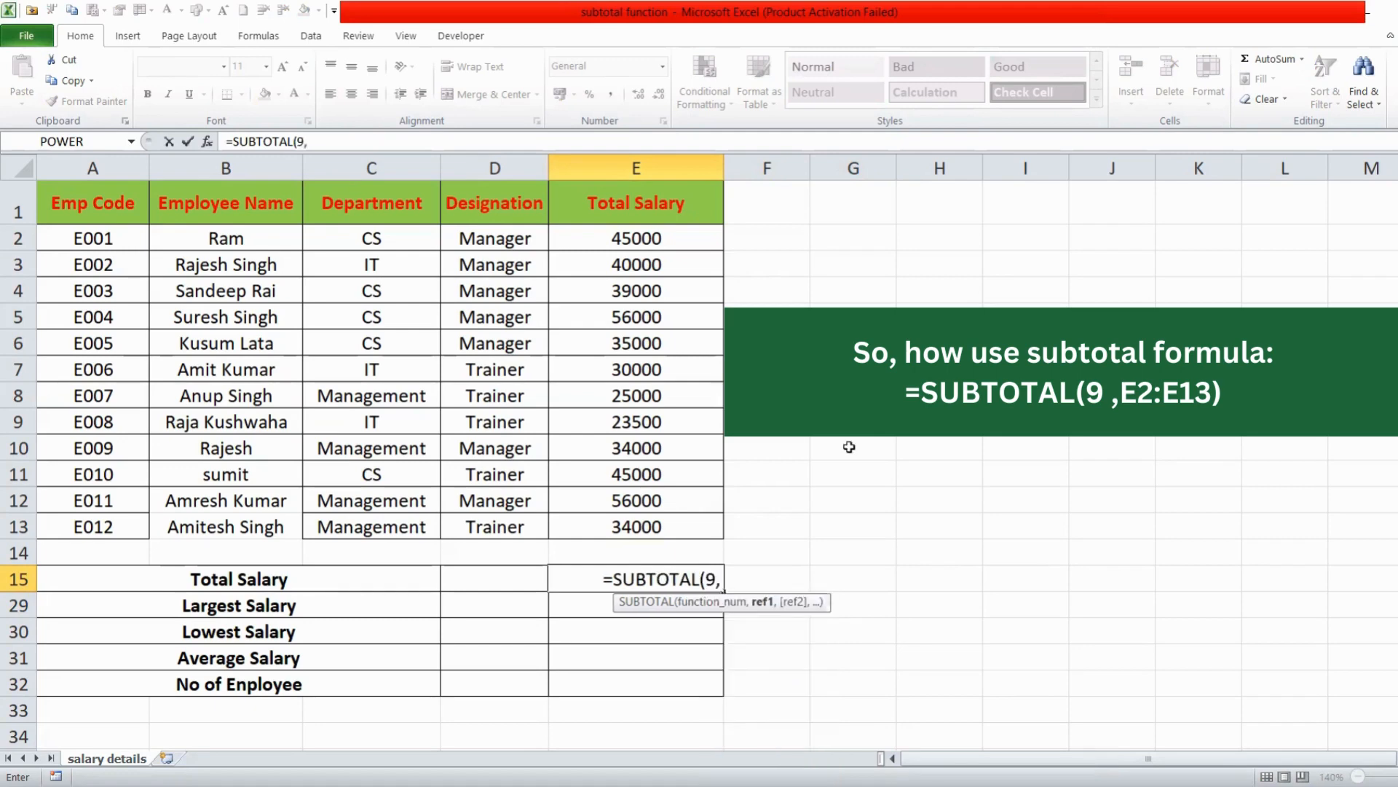
click(646, 244)
shift+click(644, 520)
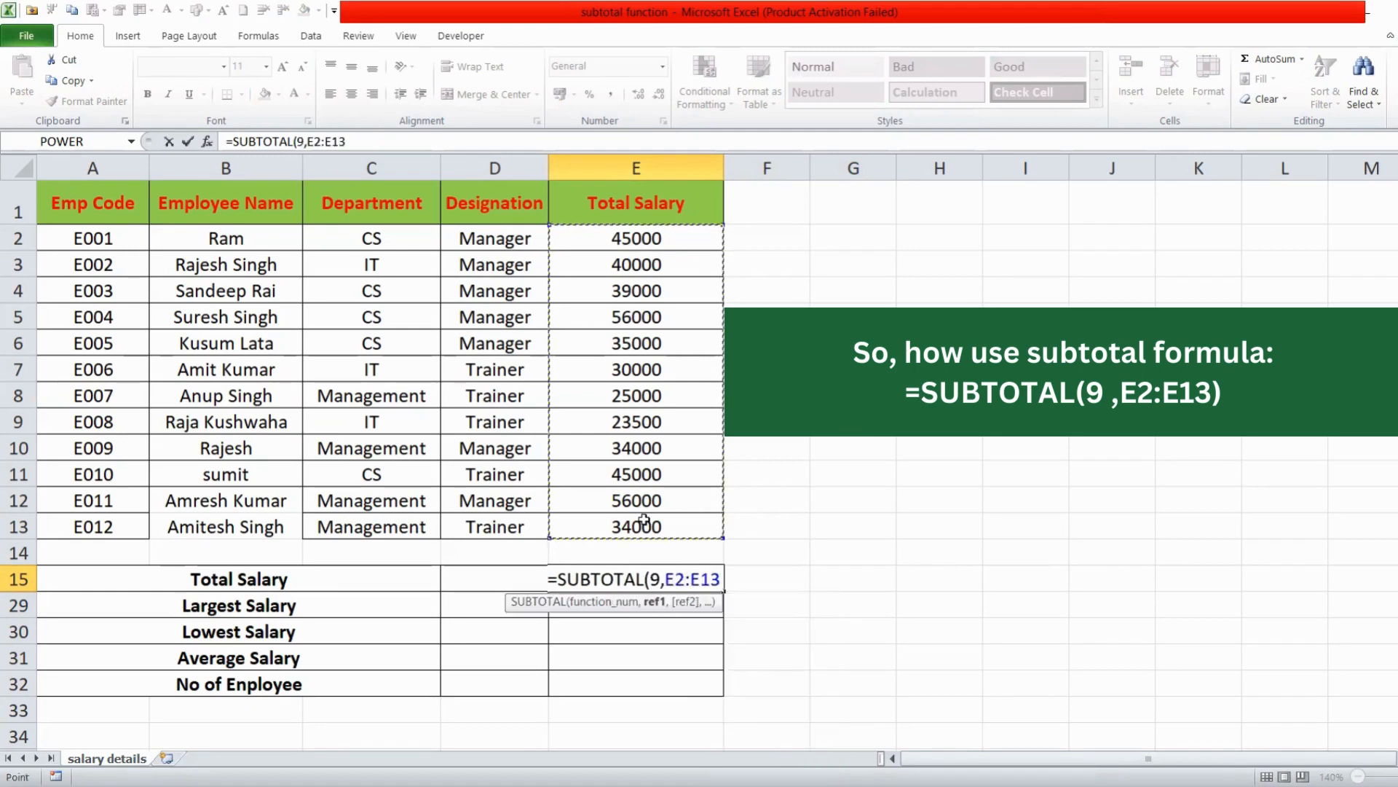
key(Return)
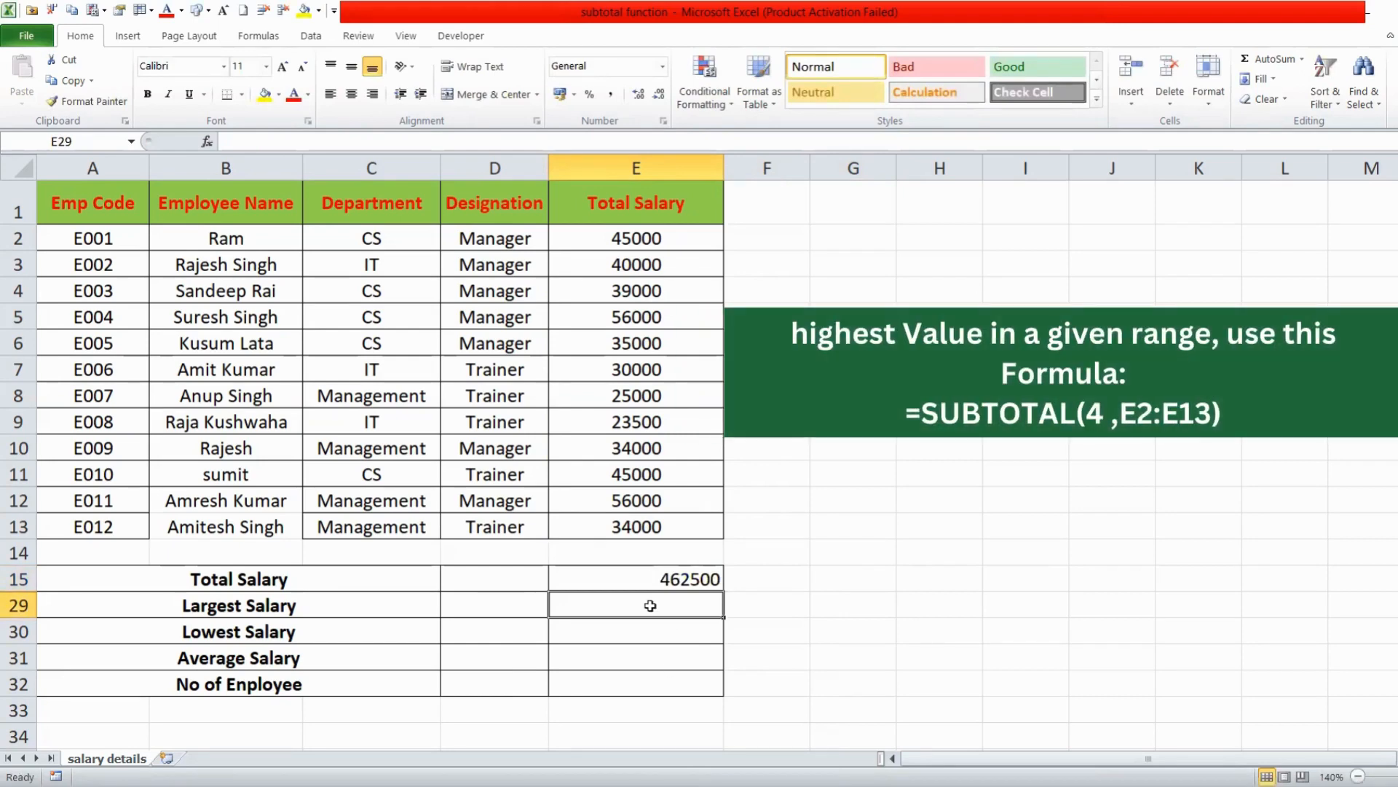
- Calculate the largest salary in E29 with a SUBTOTAL formula using function number 4 (MAX) over E2:E13
text(=)
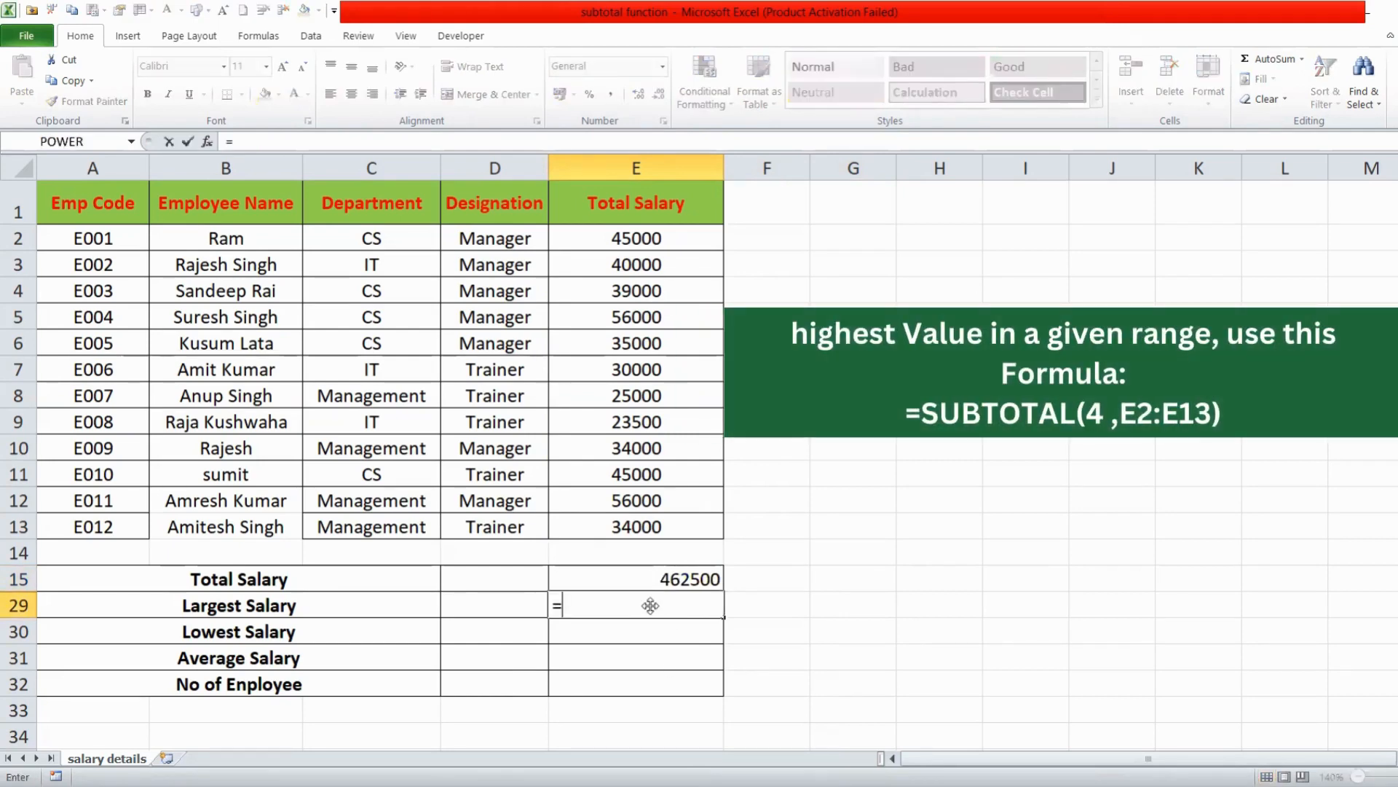
text(subto)
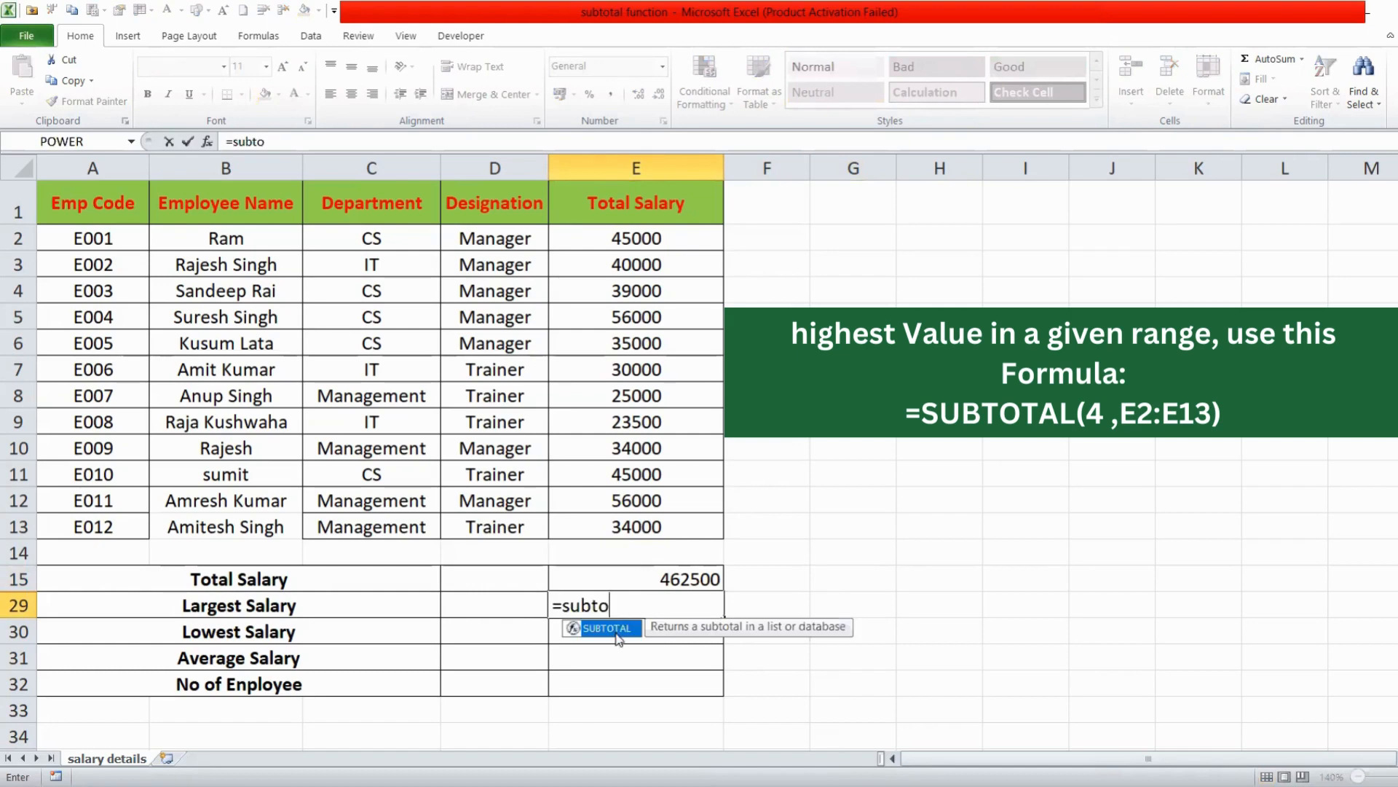
key(Tab)
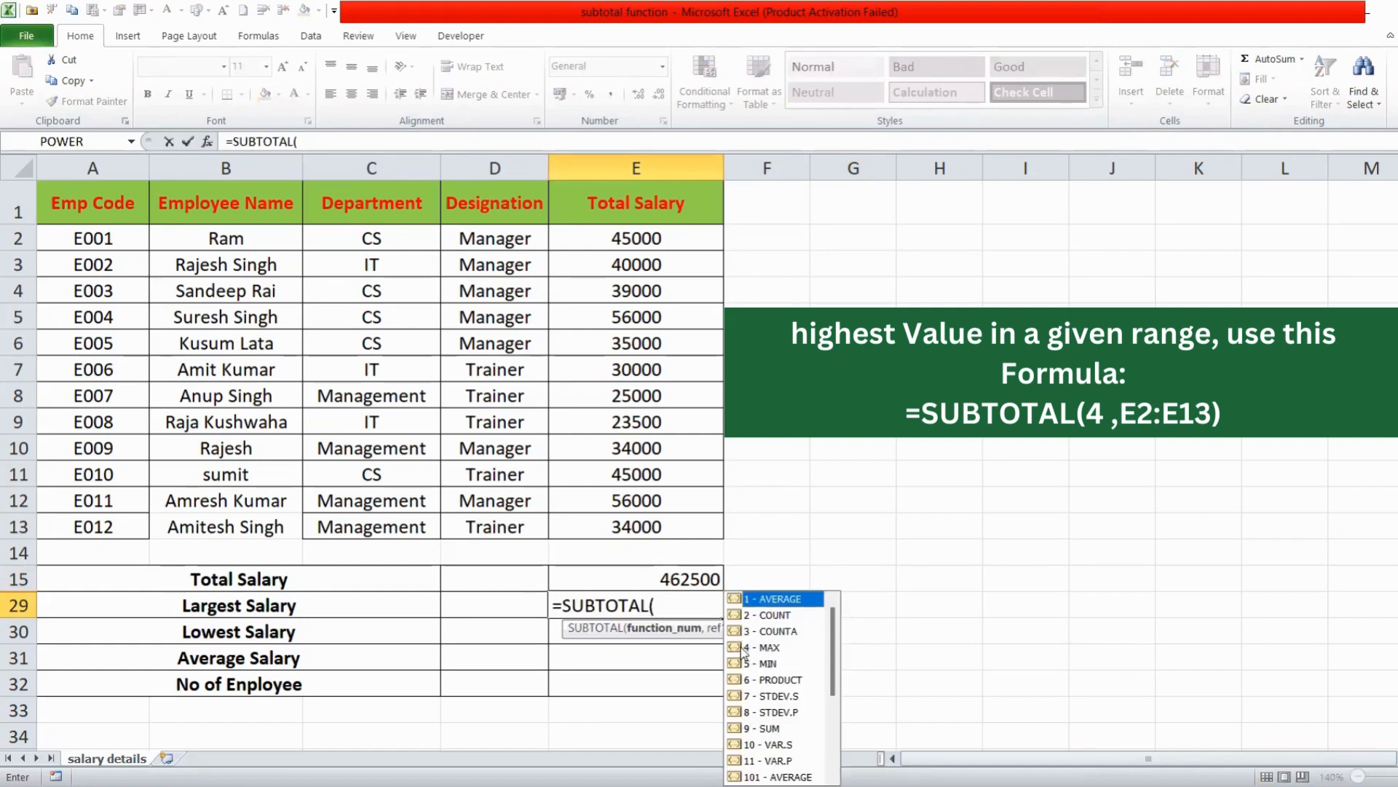
text(4,)
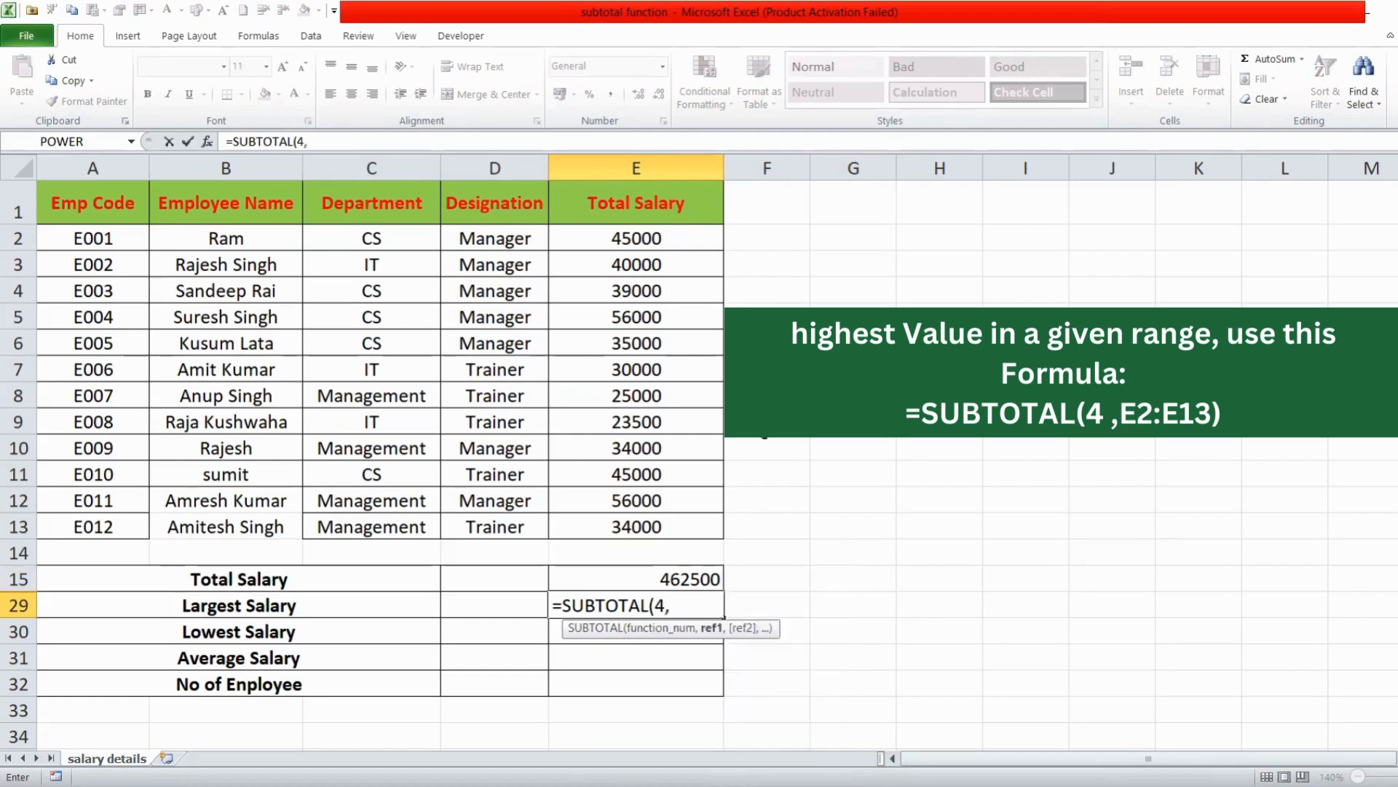
drag(673, 240, 658, 528)
text())
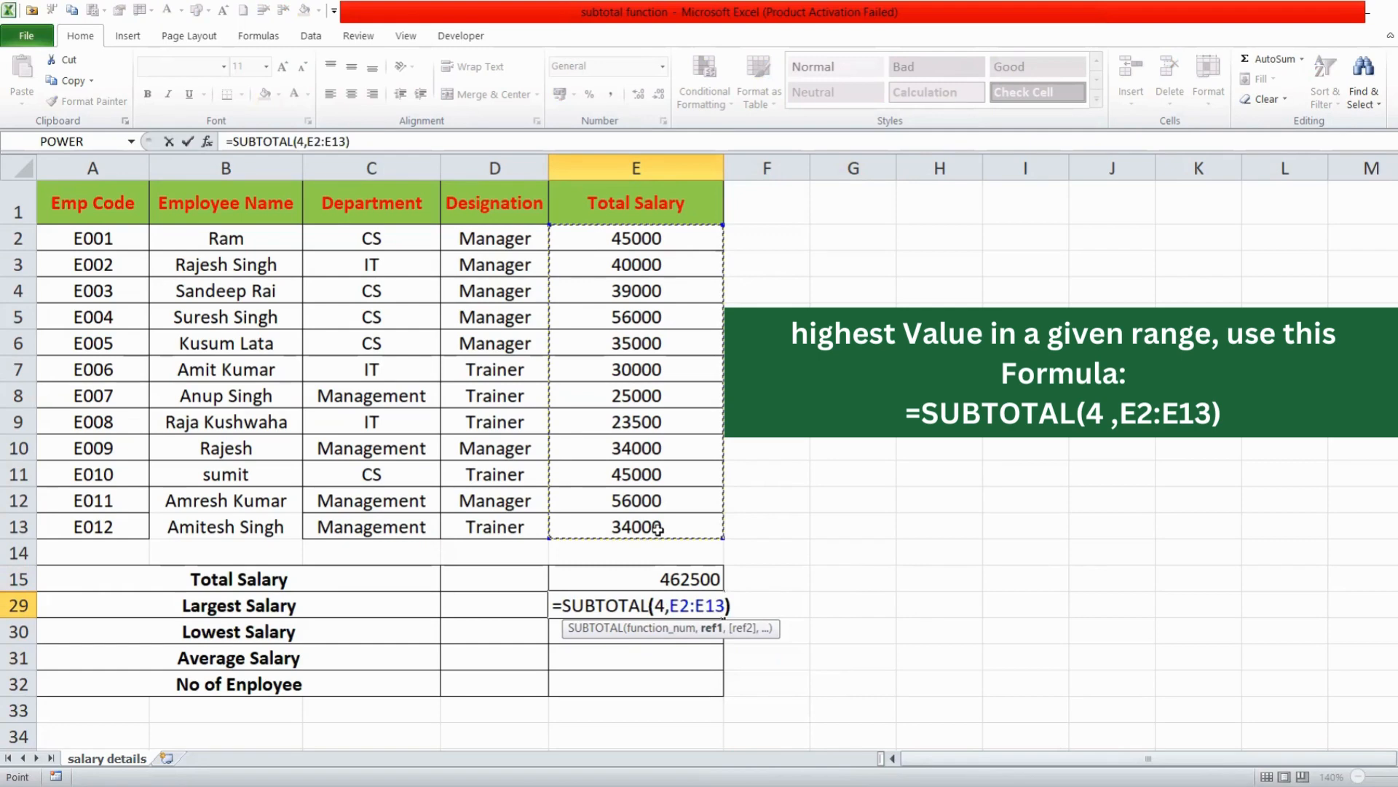
key(Return)
- Calculate the lowest salary in E30 with a SUBTOTAL formula using function number 5 (MIN) over E2:E13
text(=)
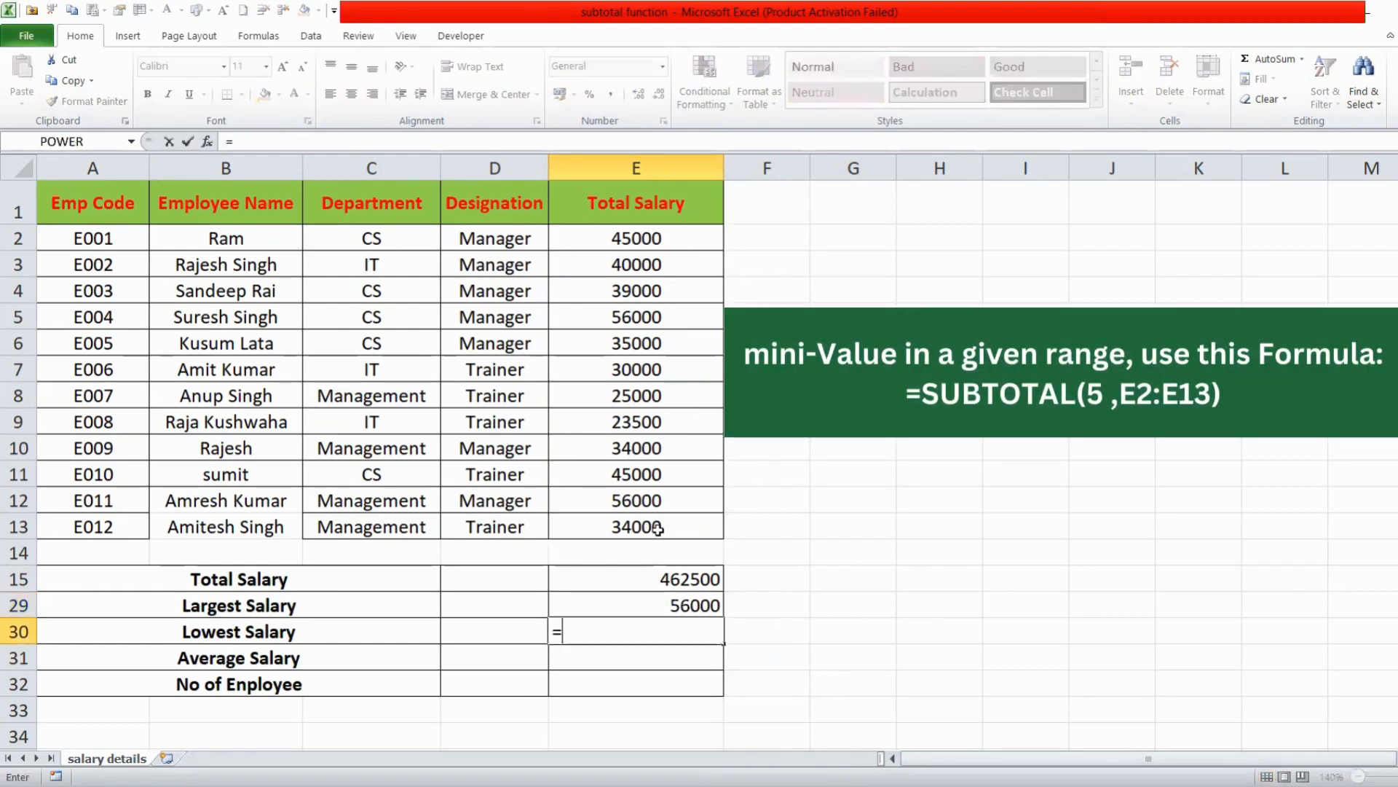
text(subt)
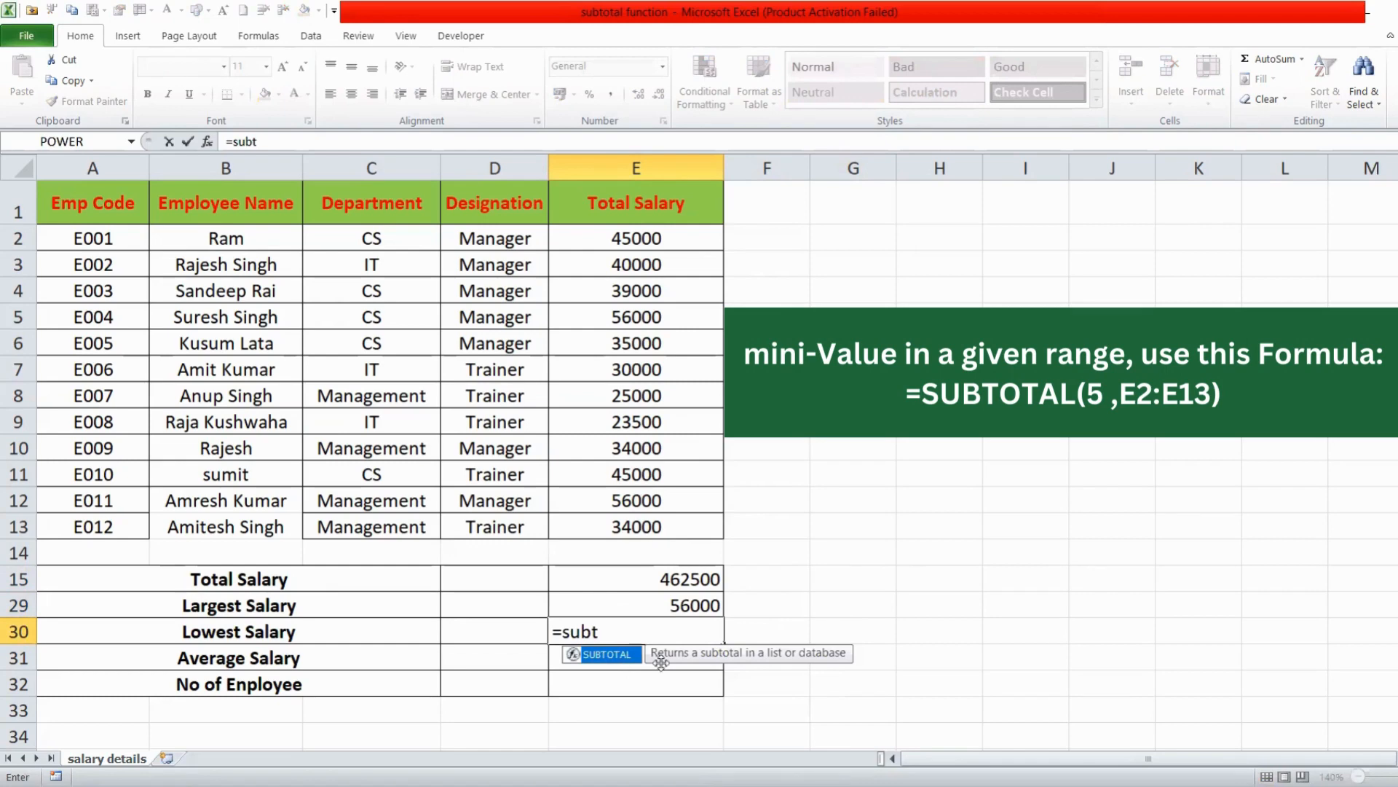
key(Tab)
text(5,)
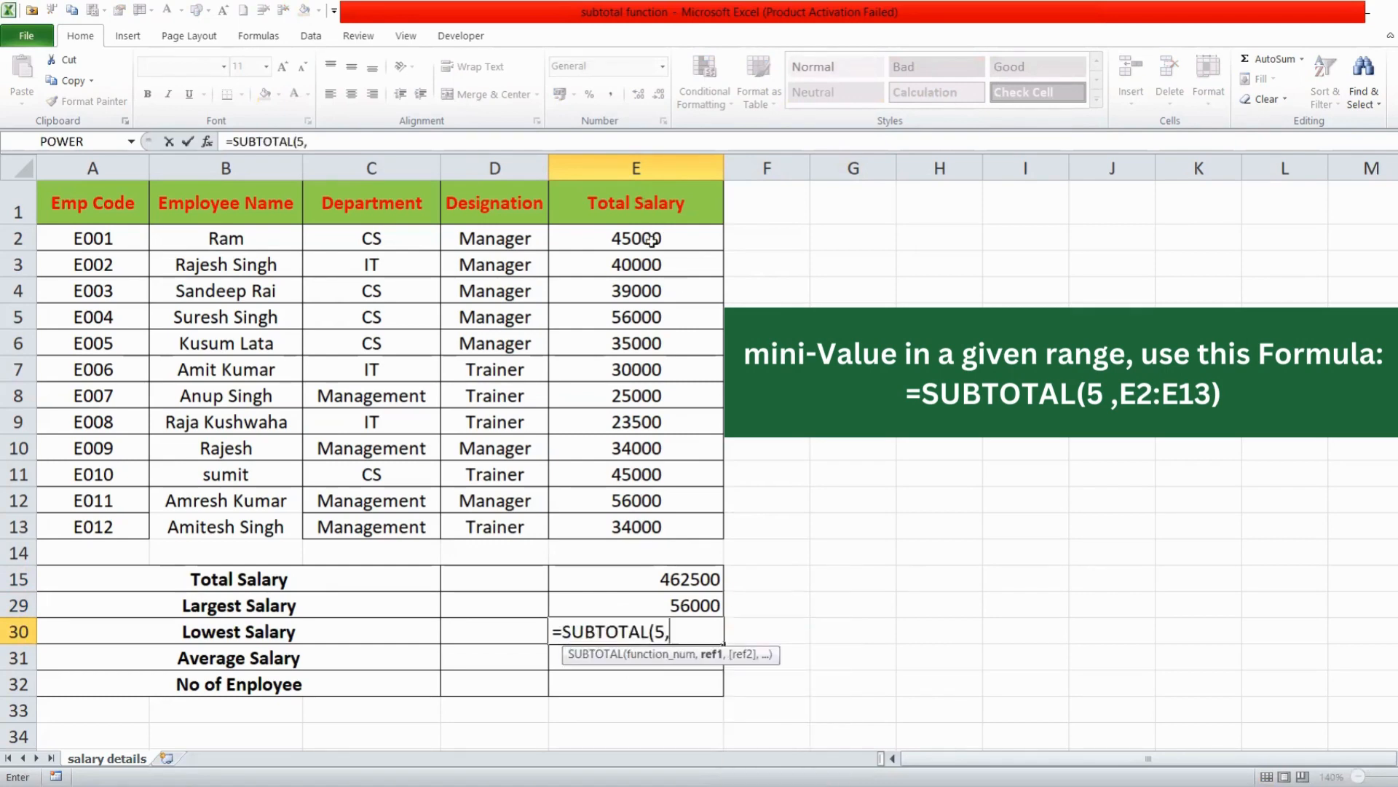
drag(651, 241, 643, 522)
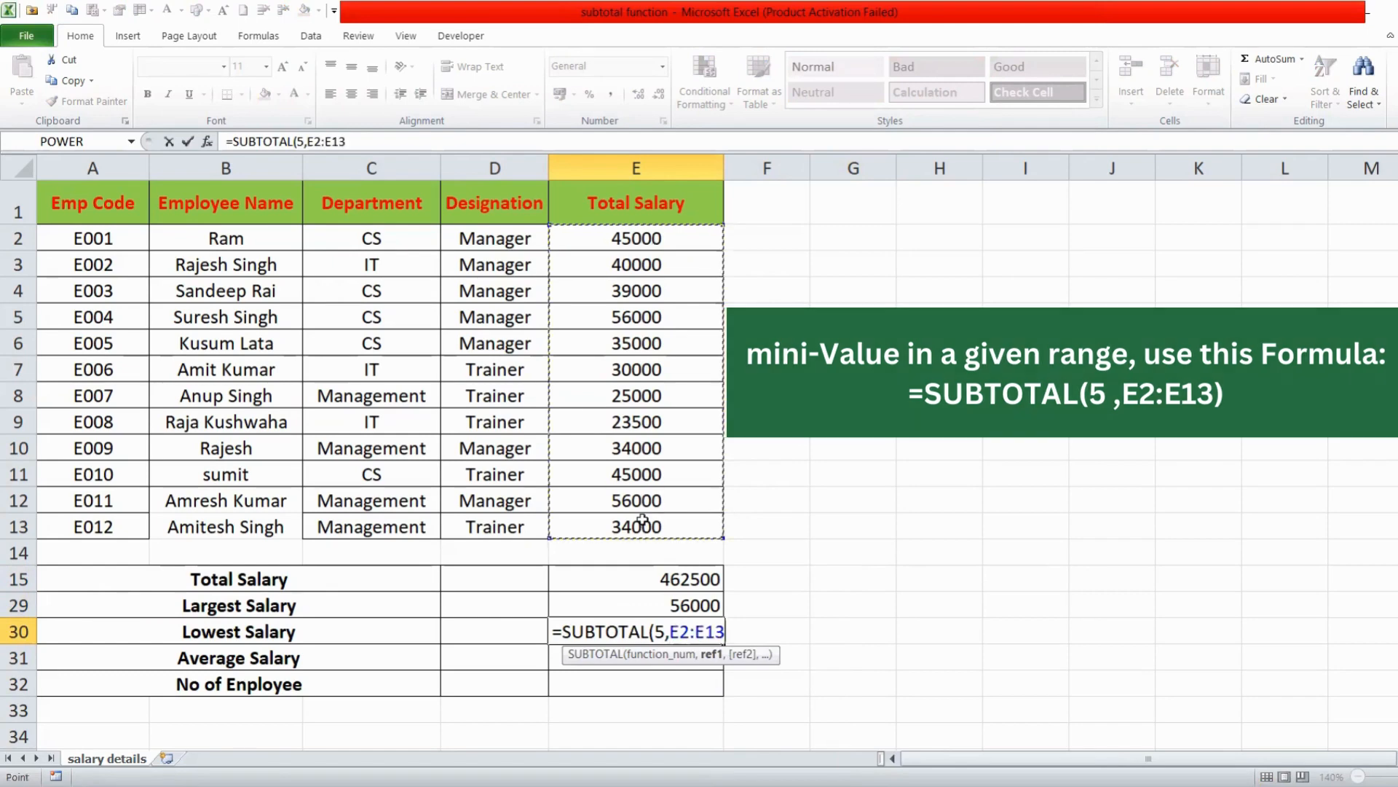
key(Return)
- Calculate the average salary in E31 with a SUBTOTAL formula using function number 1 (AVERAGE) over E2:E13
text(=)
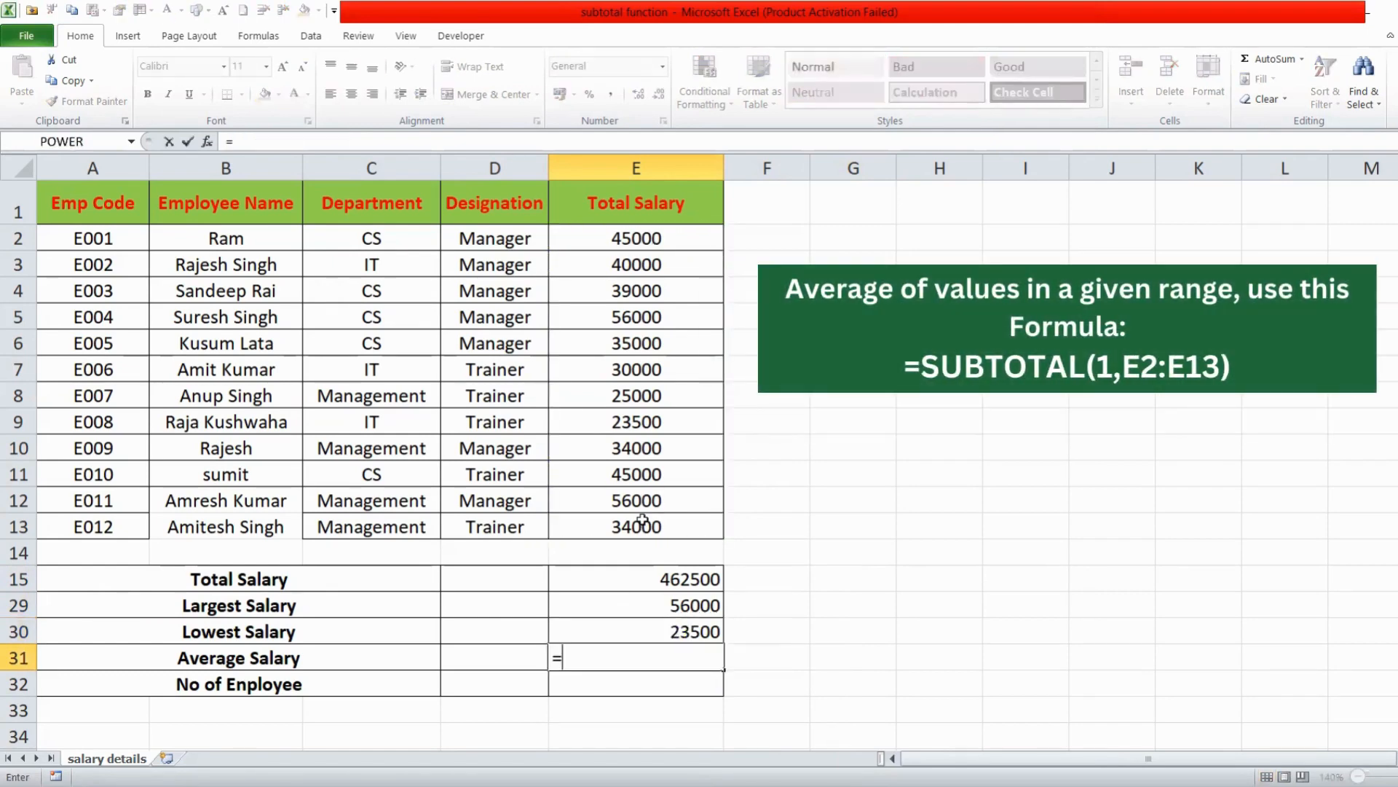
text(subto)
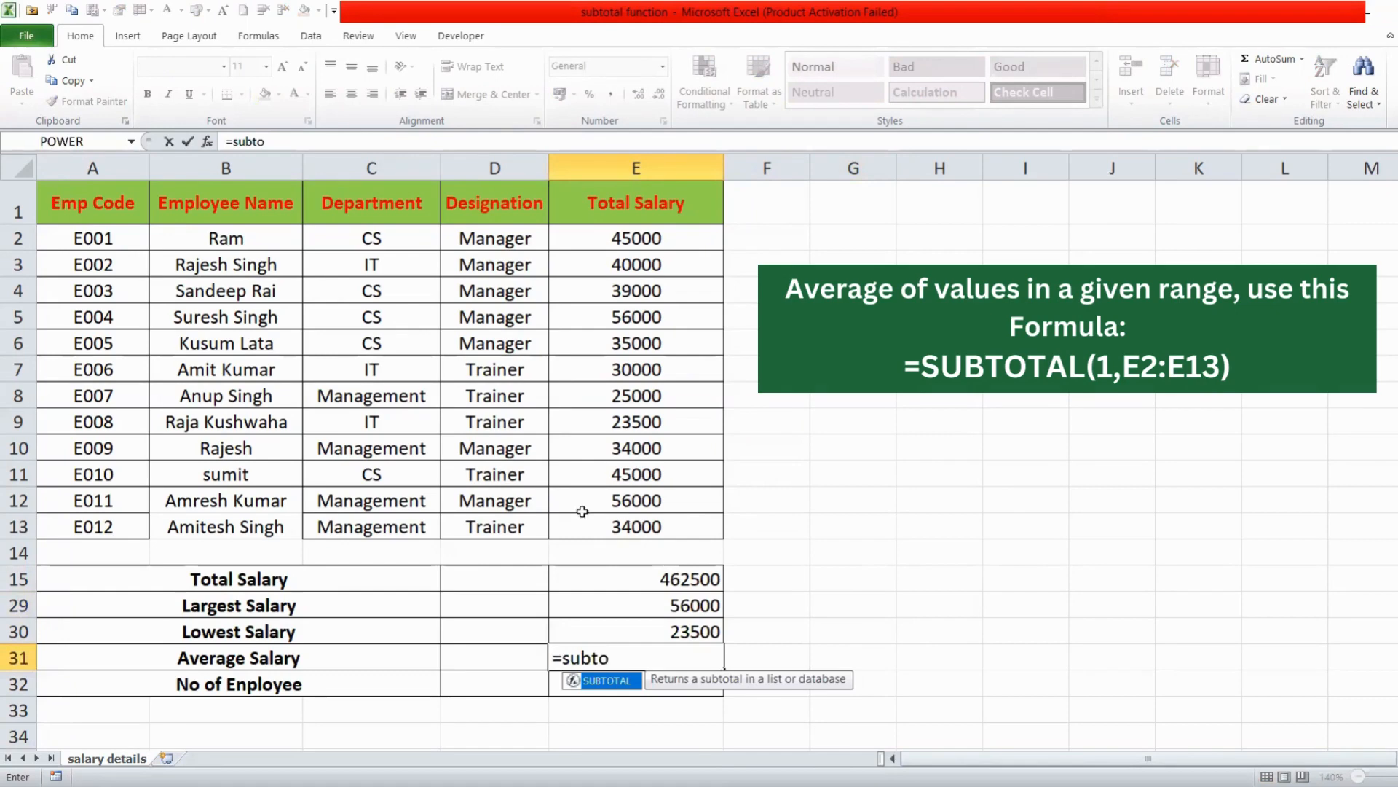
double_click(628, 688)
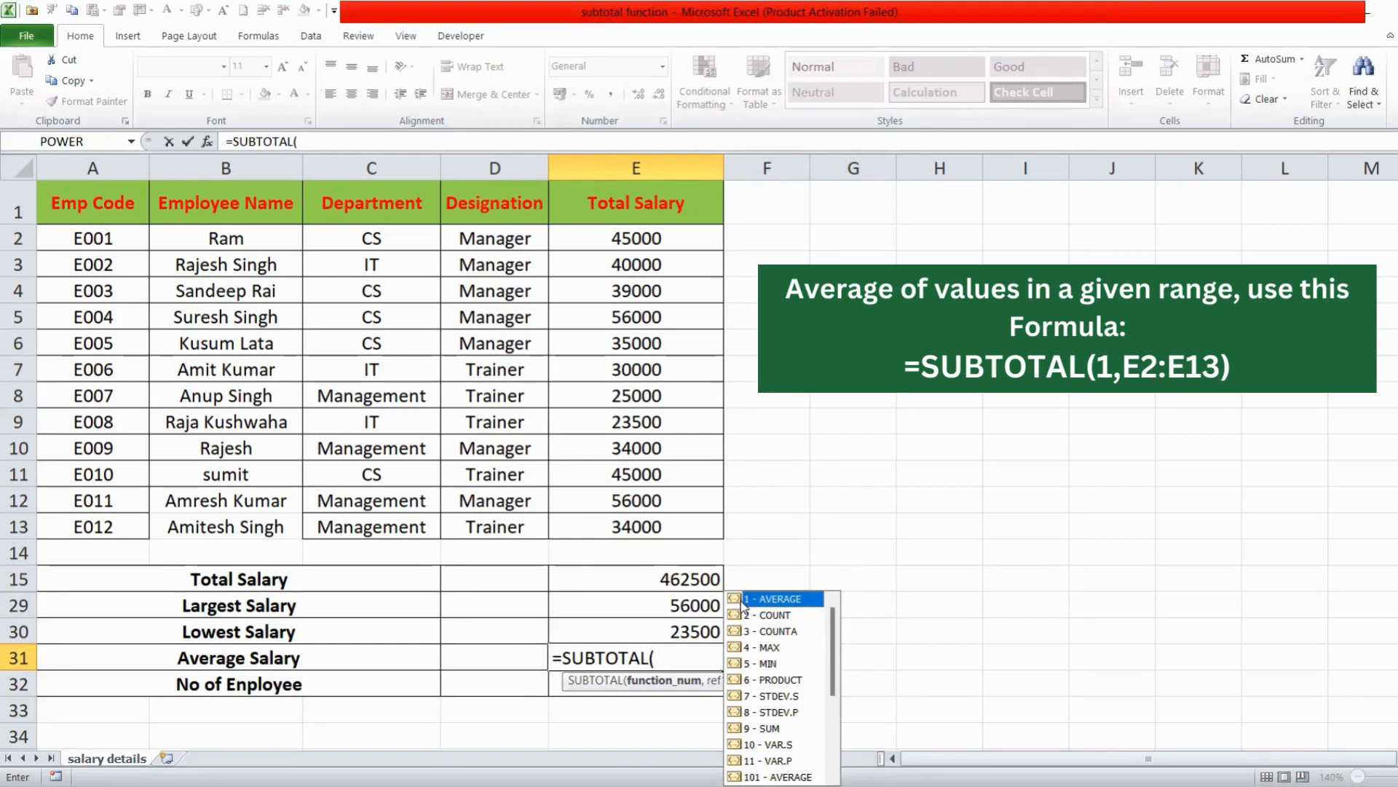
text(1,)
click(647, 240)
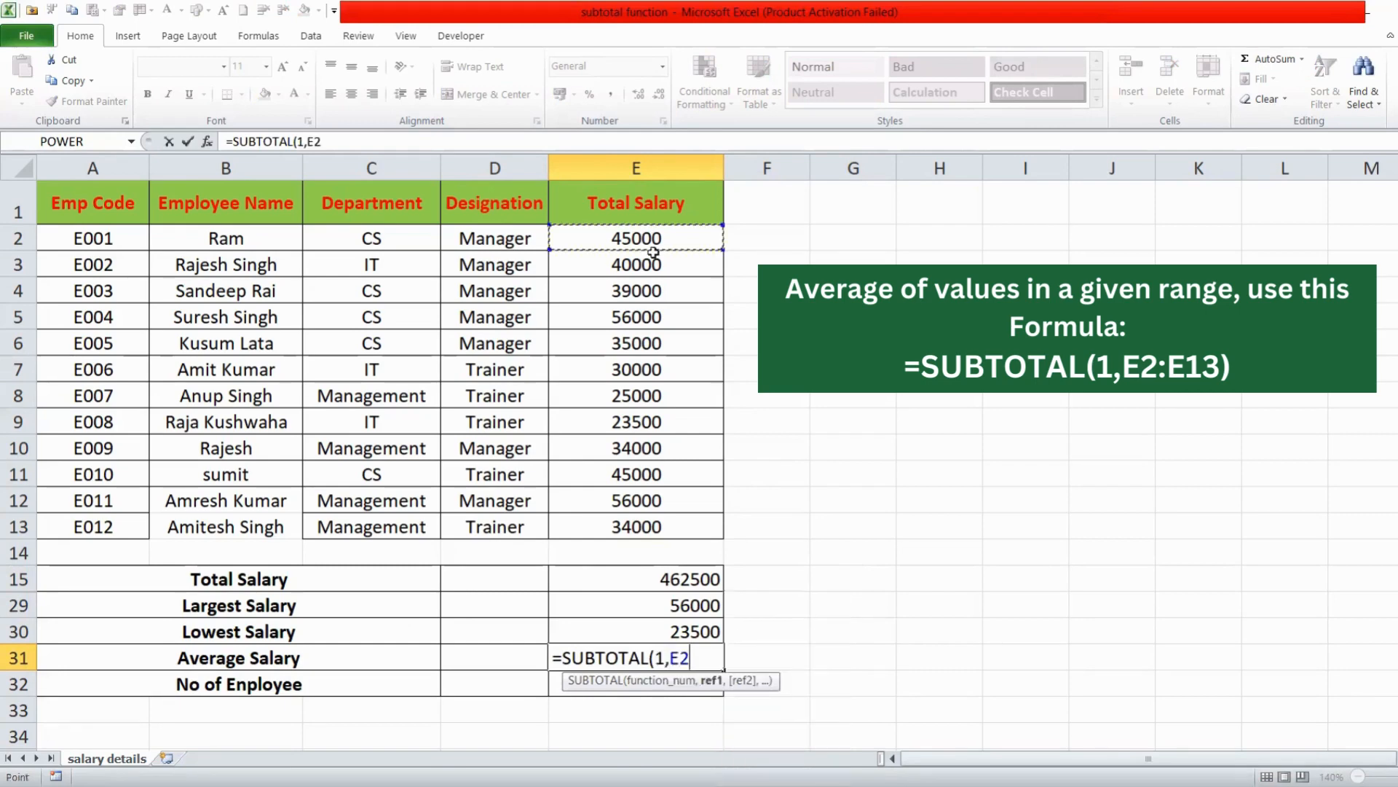
shift+click(647, 524)
key(Return)
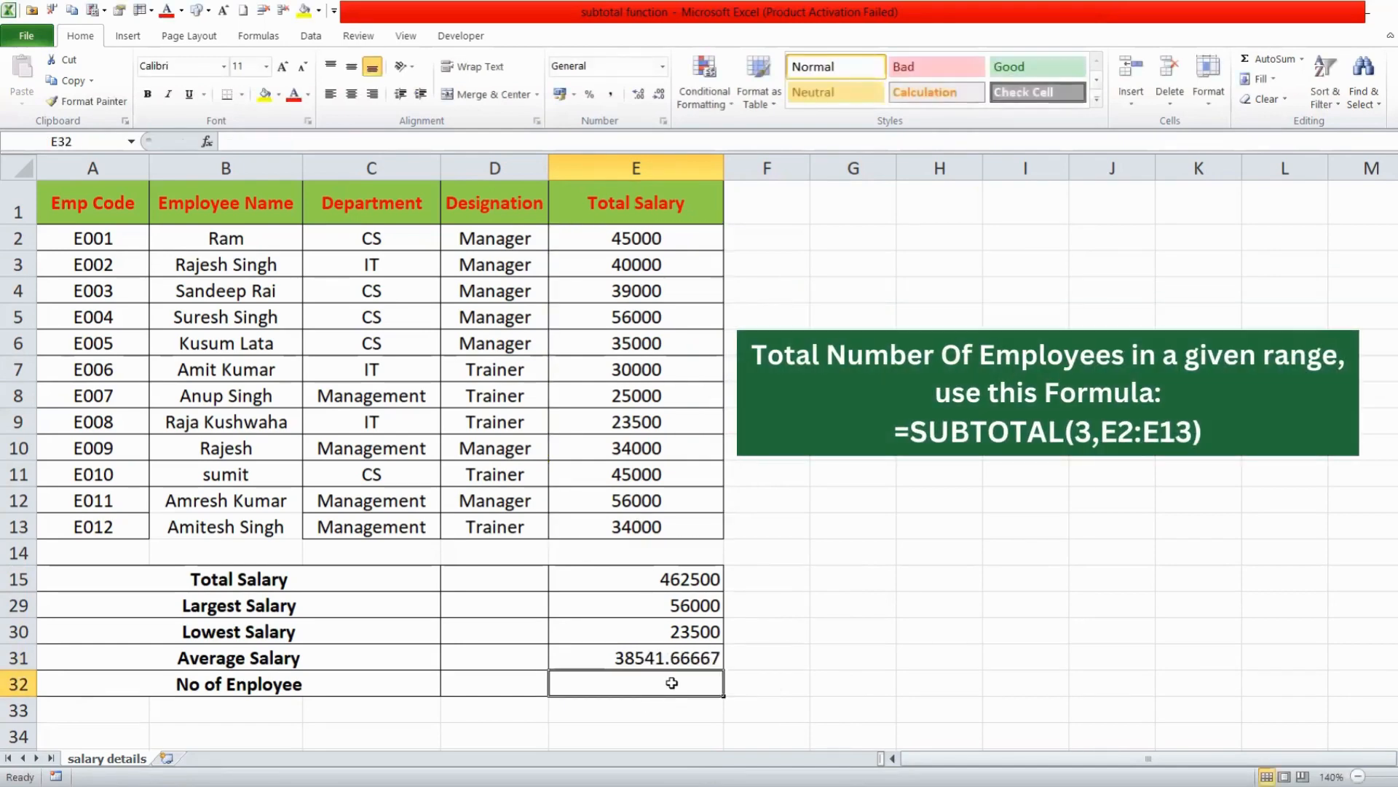
- Count the employees in E32 with a SUBTOTAL formula using function number 3 (COUNTA) over E2:E13
text(=)
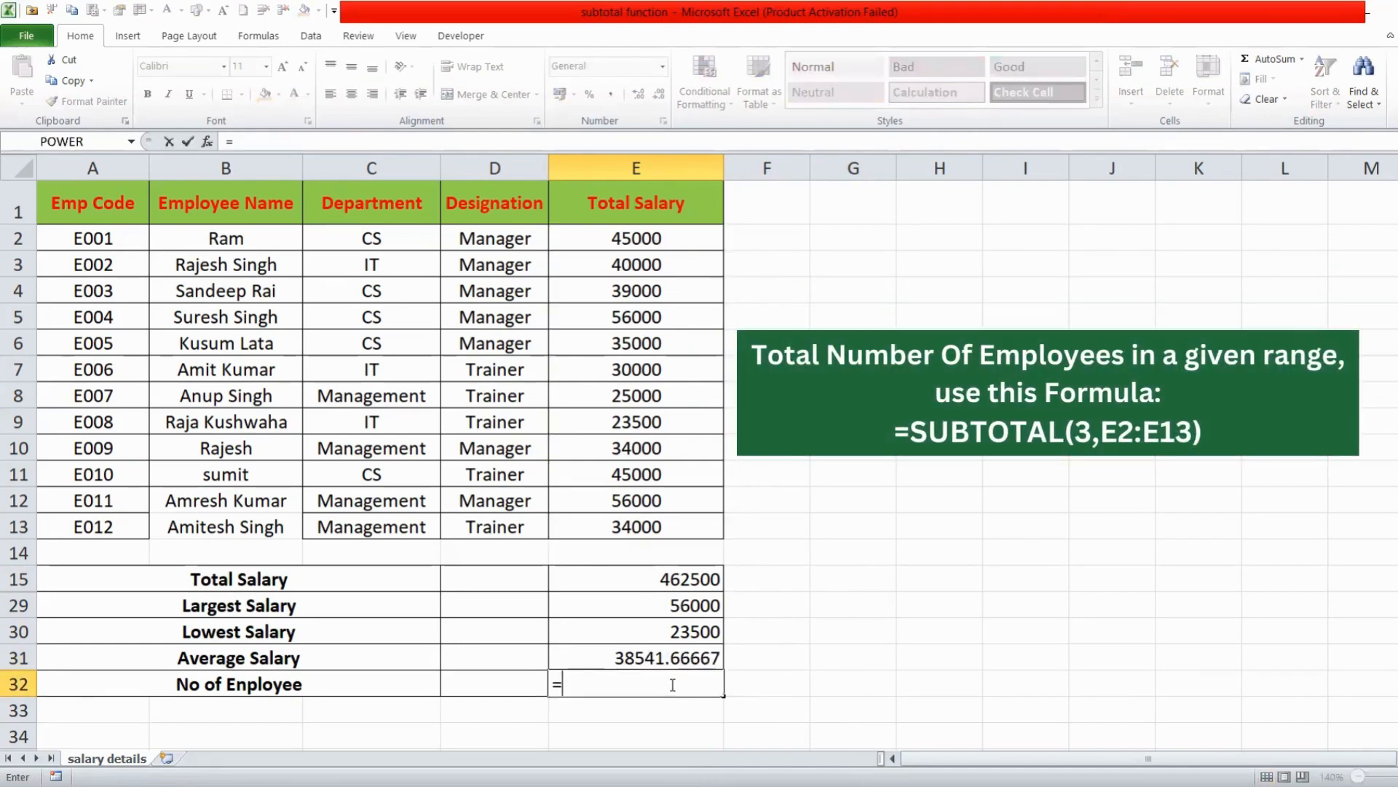
text(subt)
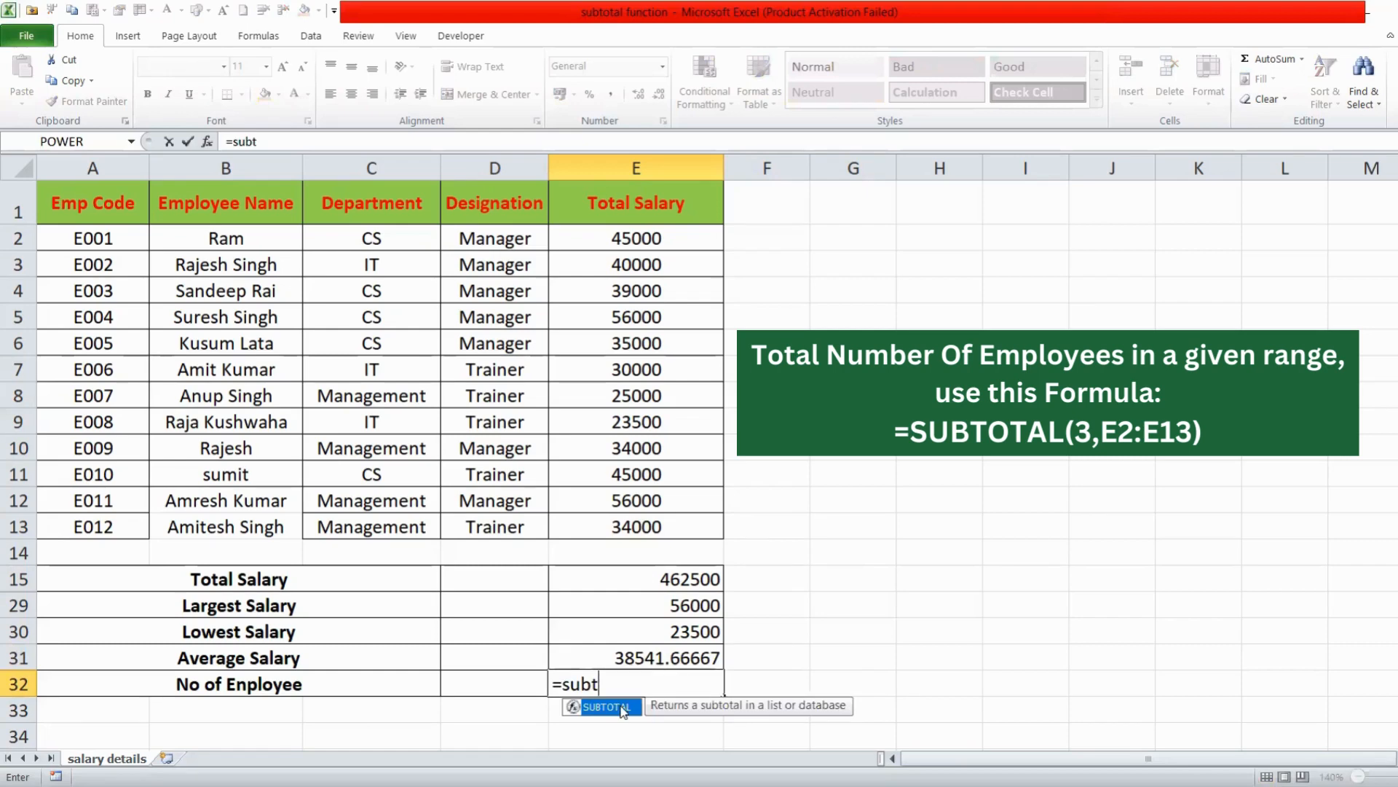
key(Tab)
text(3)
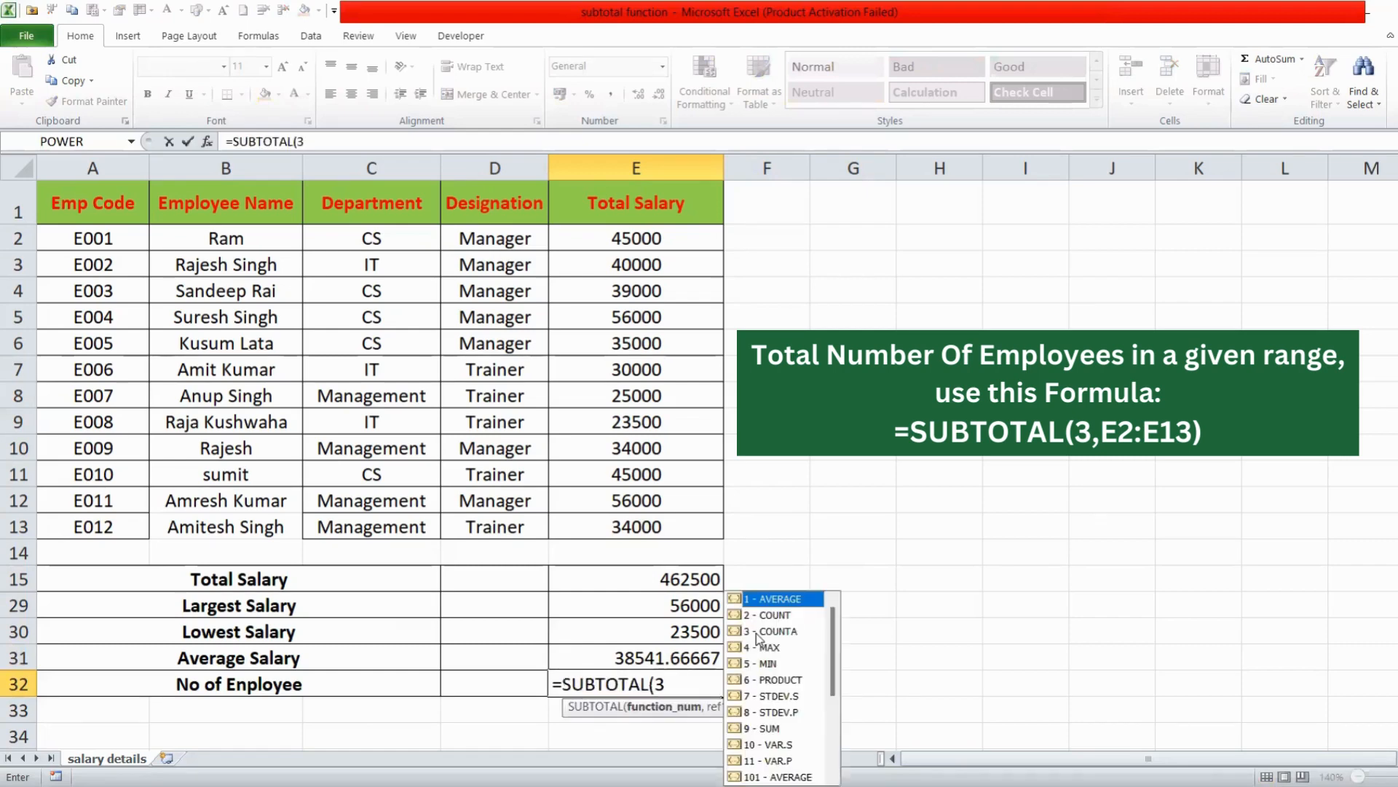
text(,)
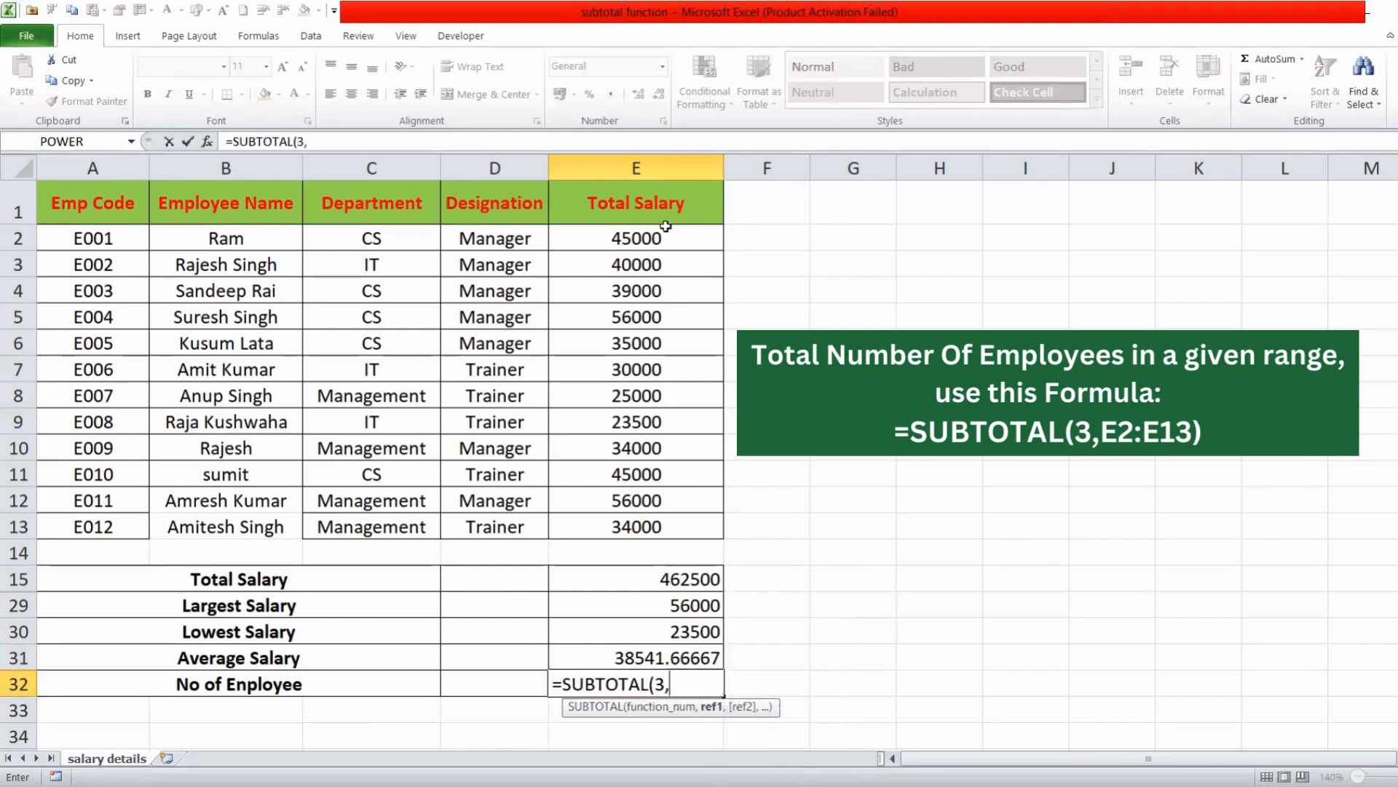
drag(662, 230, 645, 523)
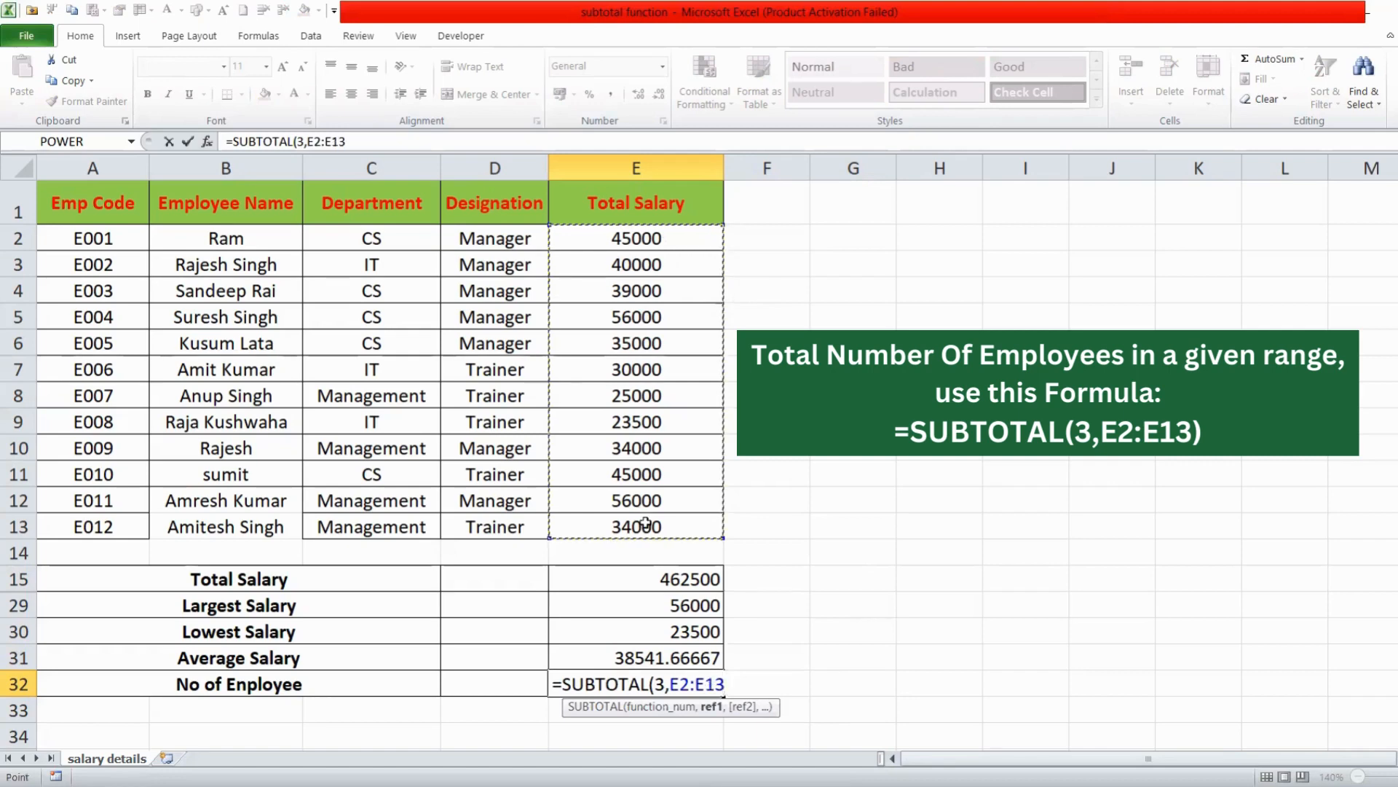
key(Return)
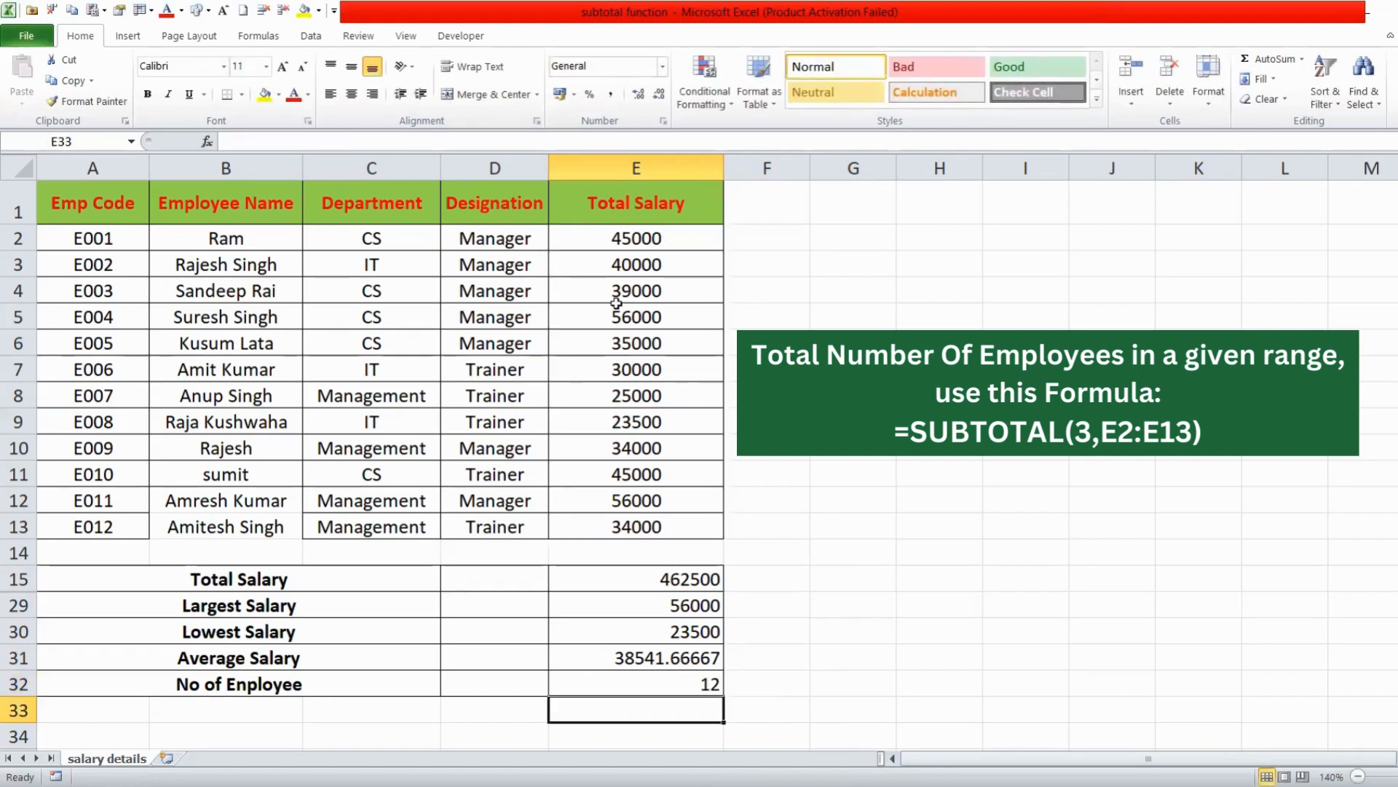
- Add filters to the header row of the employee table and filter the Department column to CS only
click(599, 202)
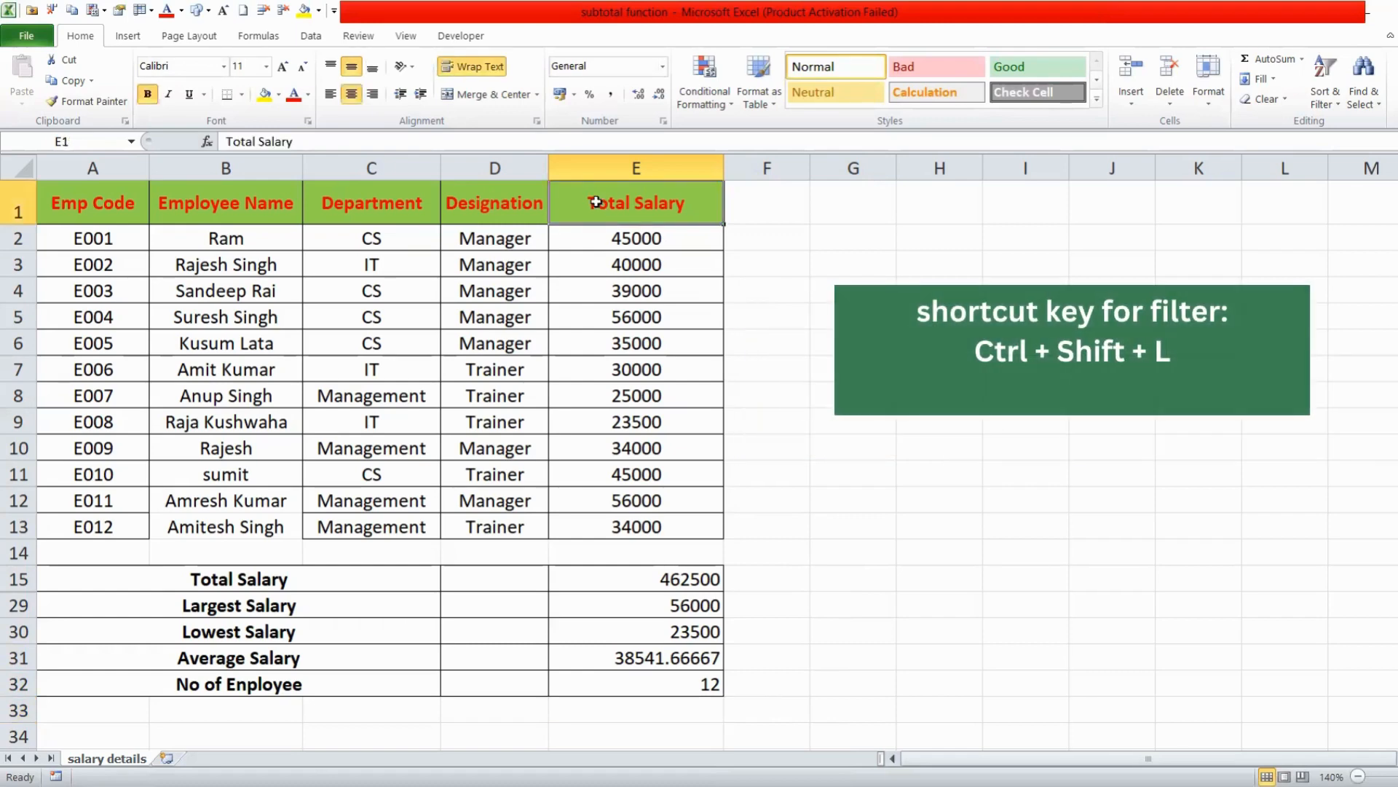
key(ctrl+shift+l)
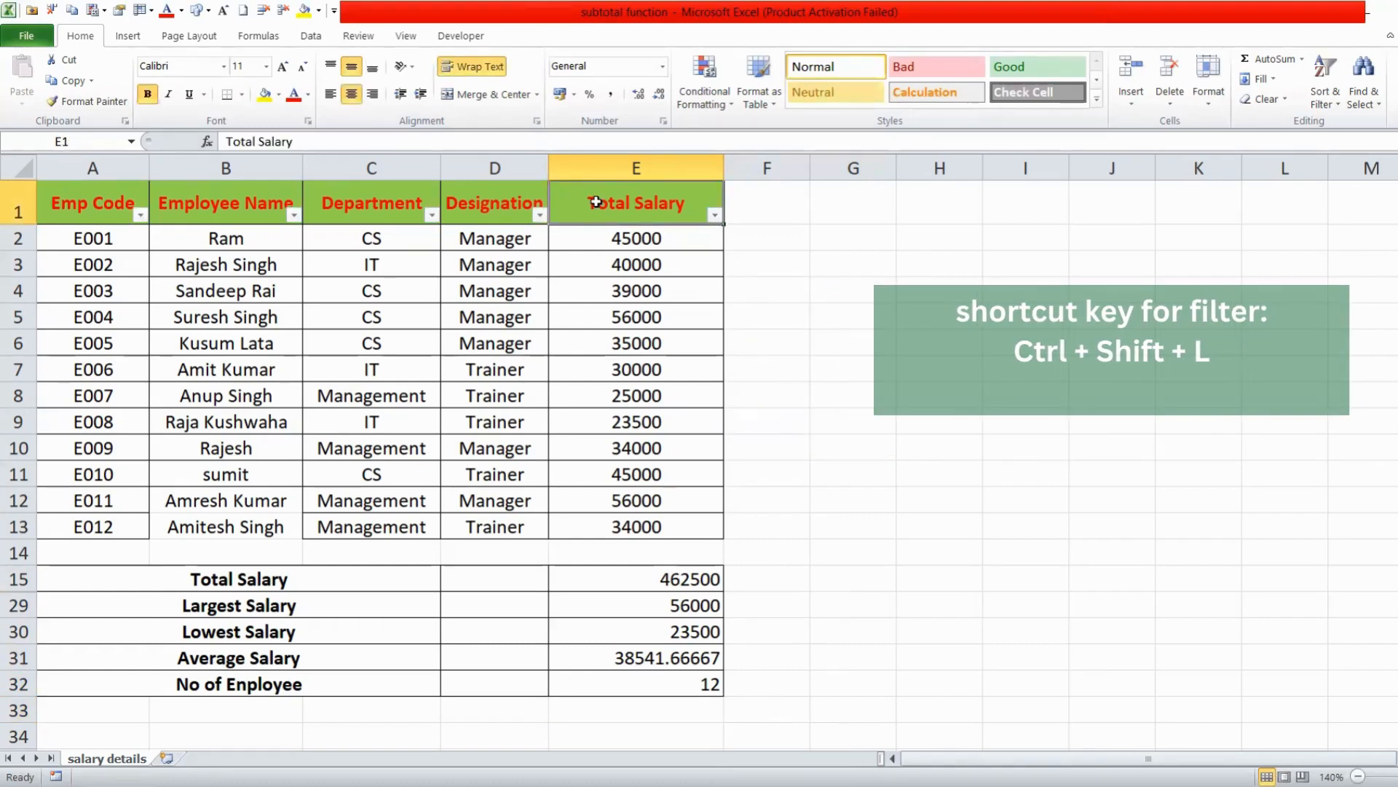
click(432, 214)
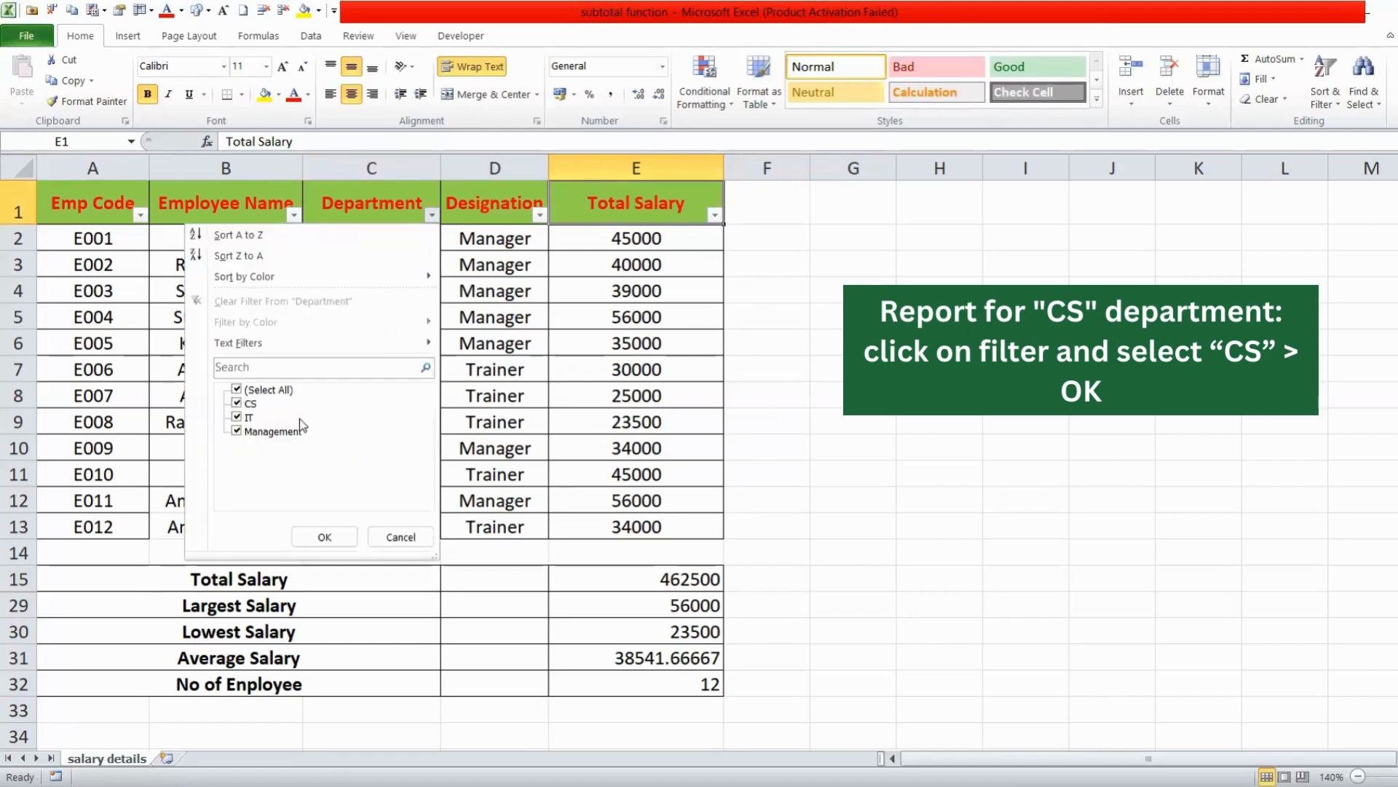
click(237, 390)
click(236, 403)
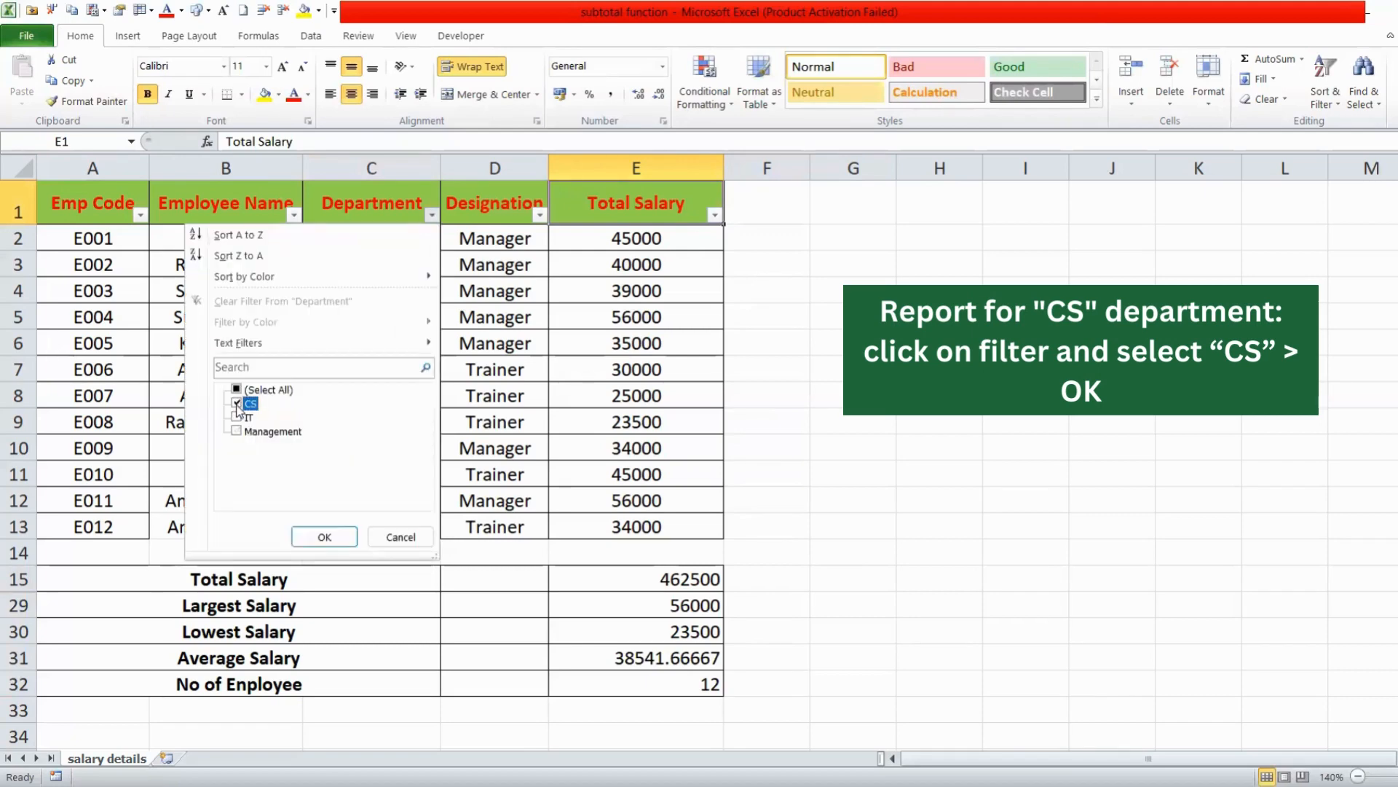
click(315, 538)
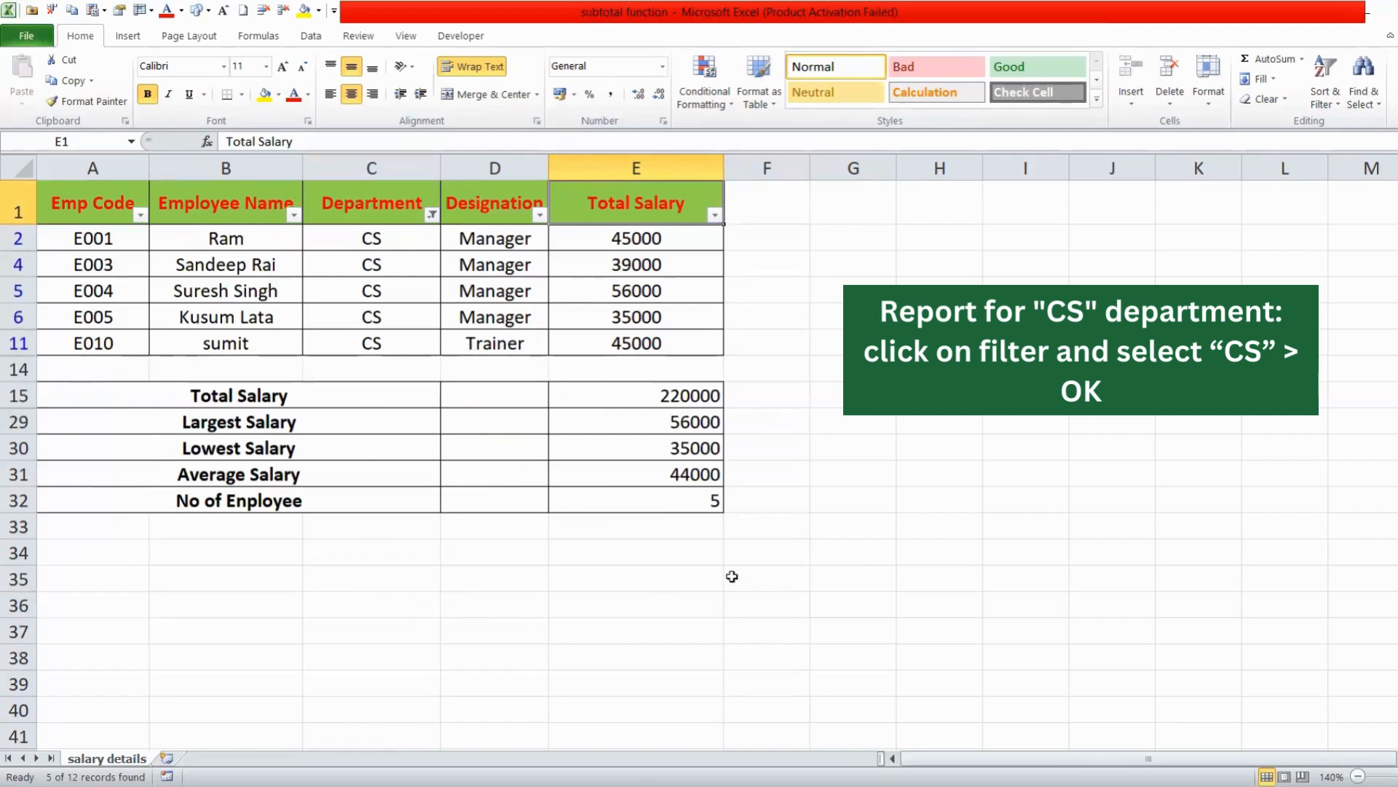
- Examine the SUBTOTAL results for the filtered CS department in E15 and E29:E32
click(696, 394)
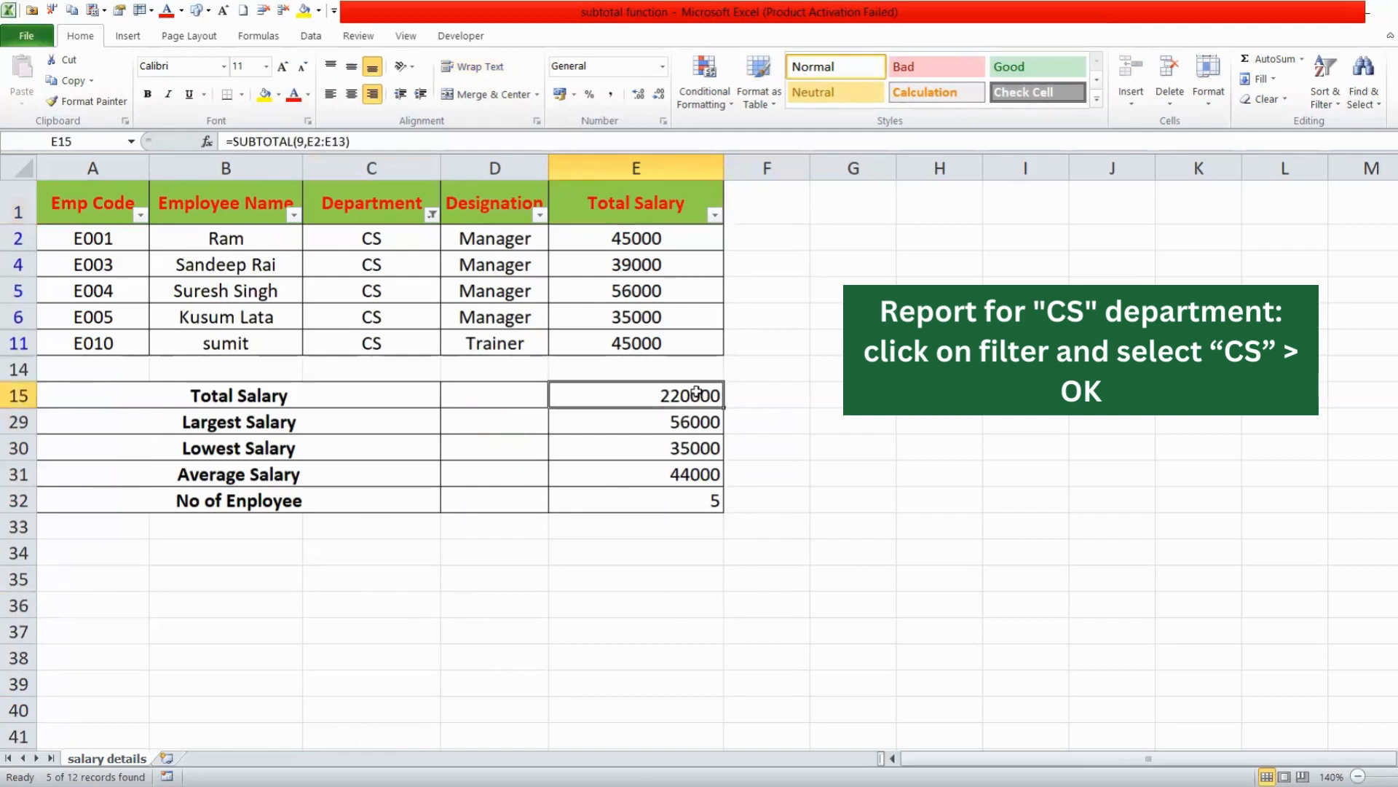
click(696, 422)
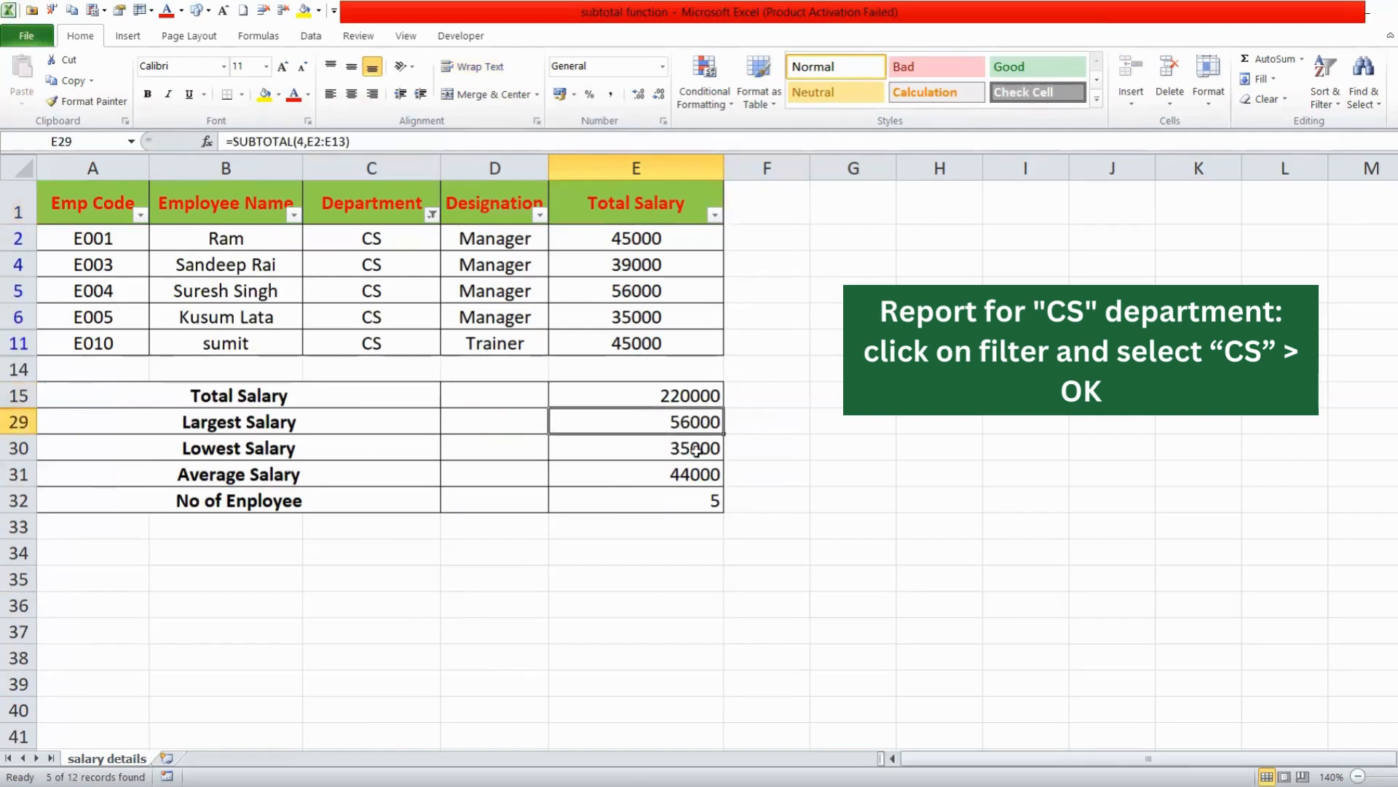
click(696, 449)
click(692, 472)
click(696, 500)
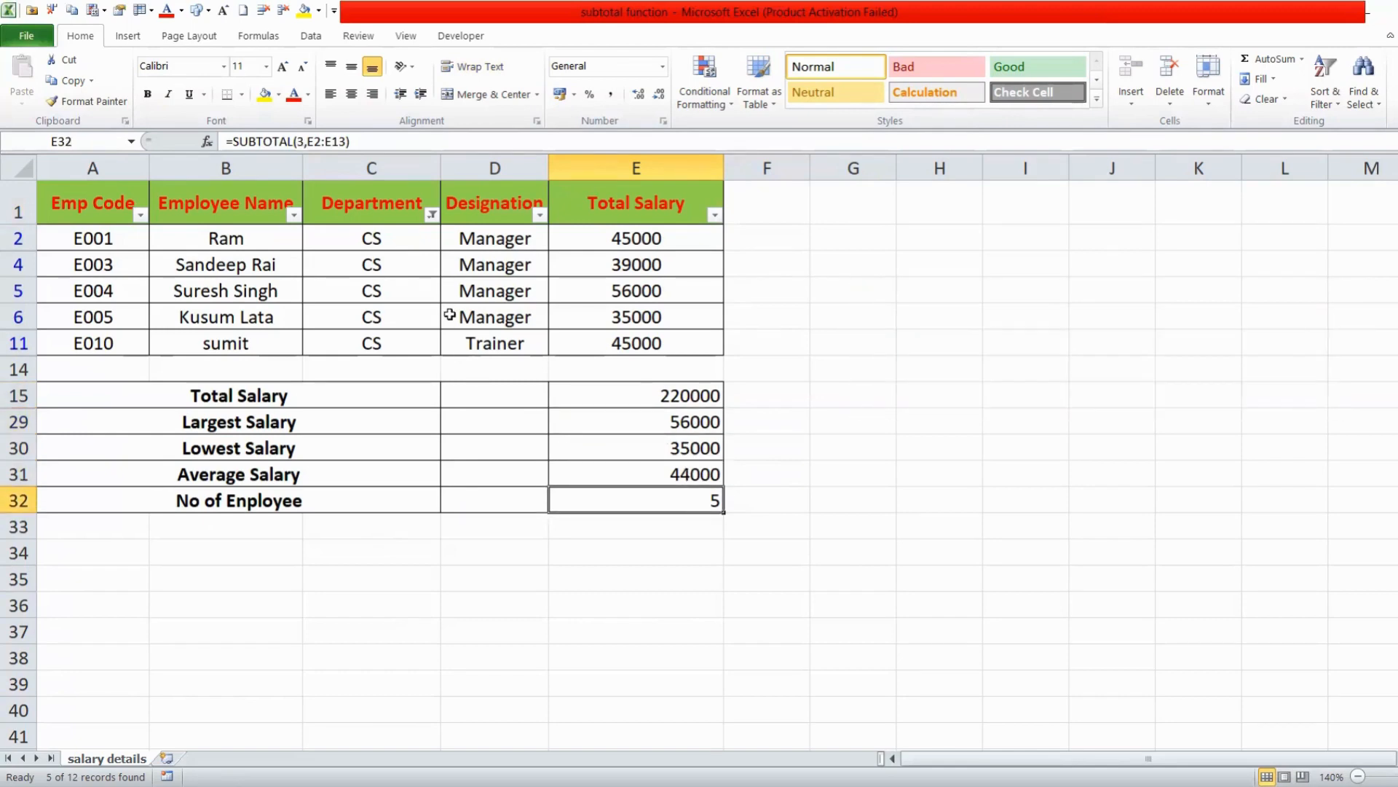
- Change the Department column filter to show only the IT department
click(427, 215)
click(236, 390)
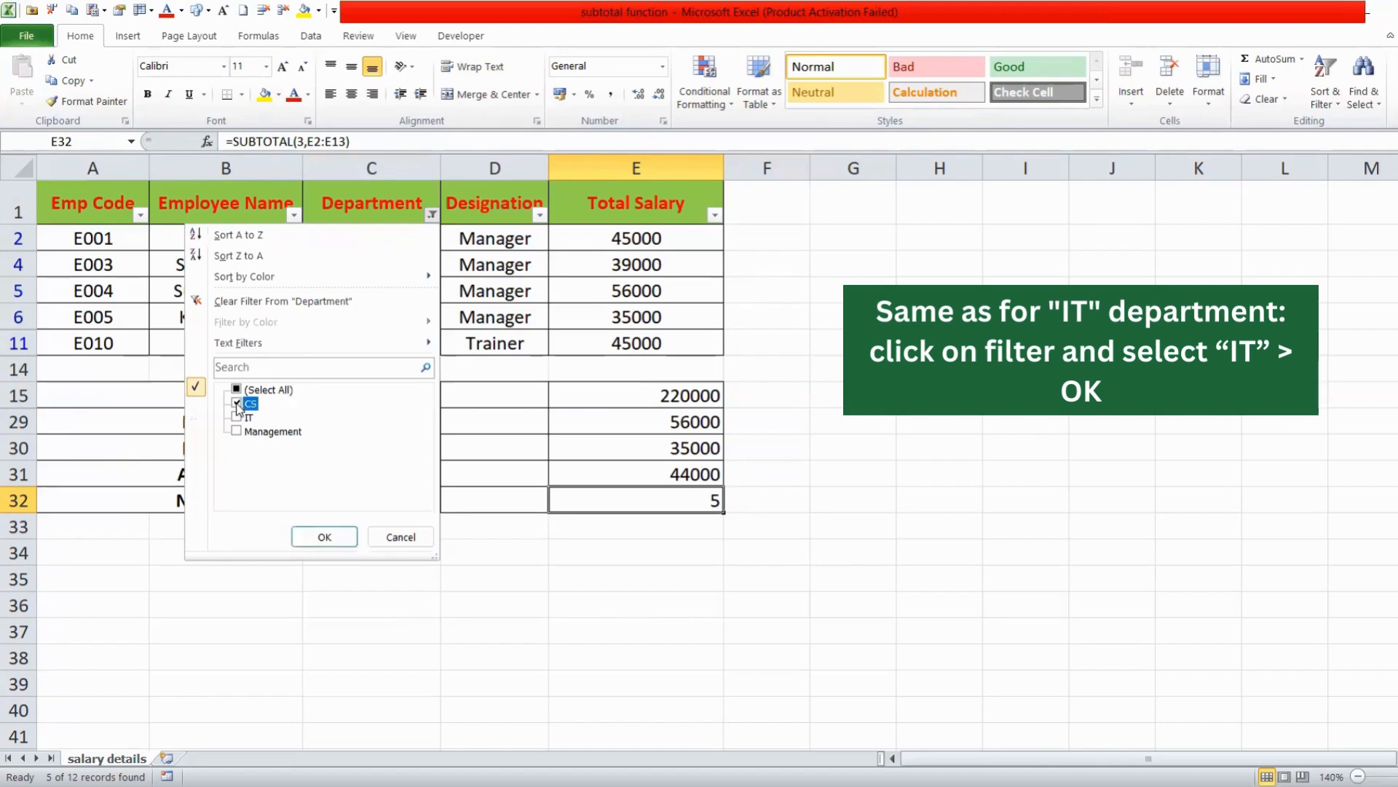
click(237, 417)
click(321, 536)
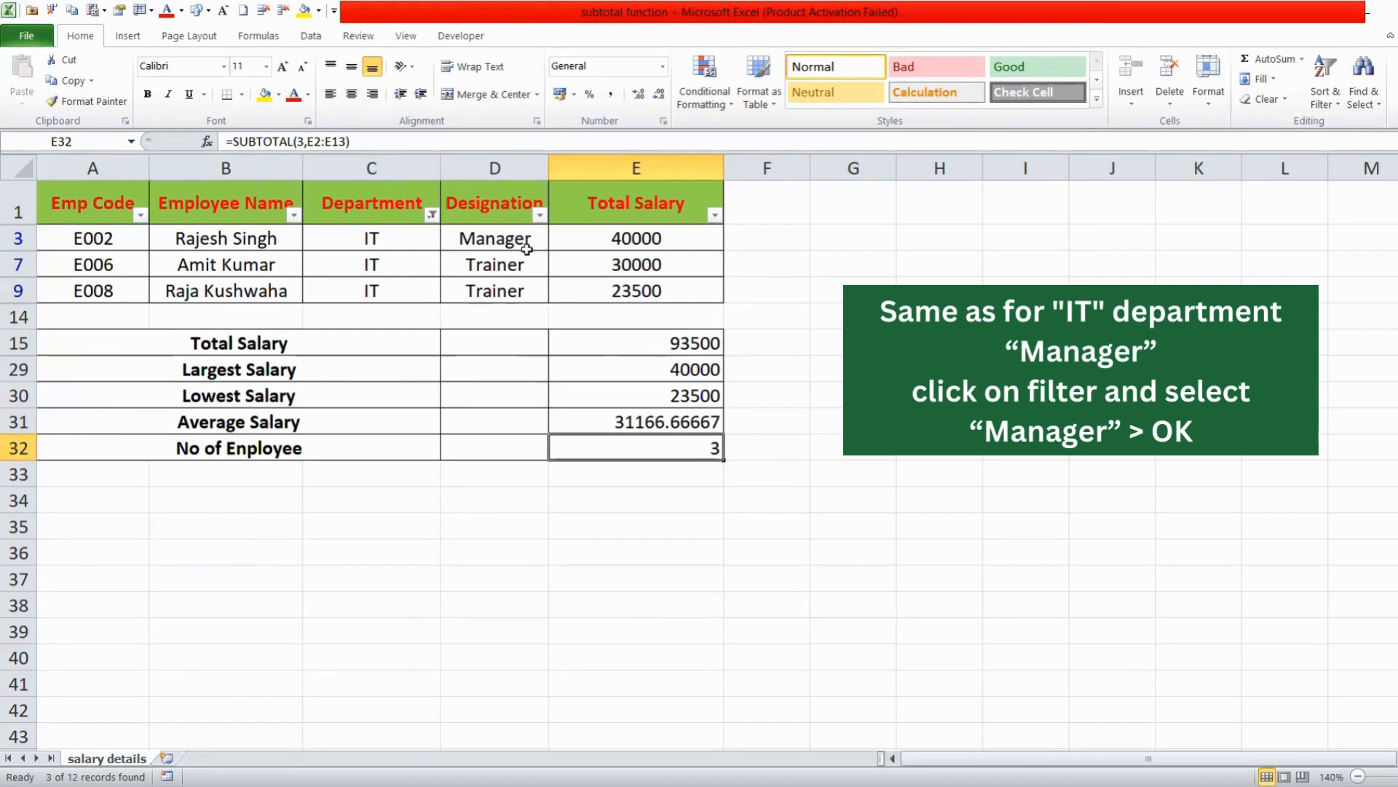
- Filter the Designation column to Manager only, keeping the IT department filter
click(539, 215)
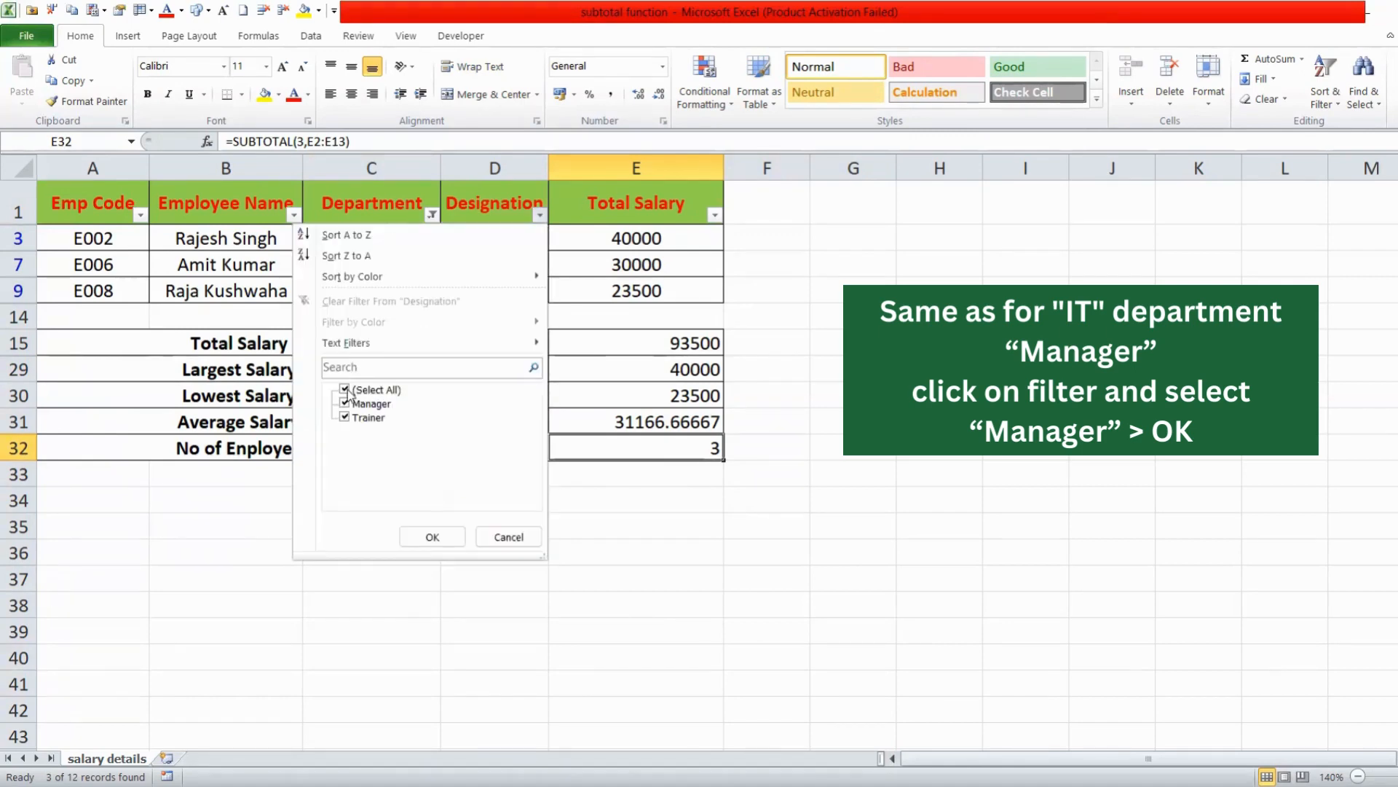
click(346, 391)
click(344, 403)
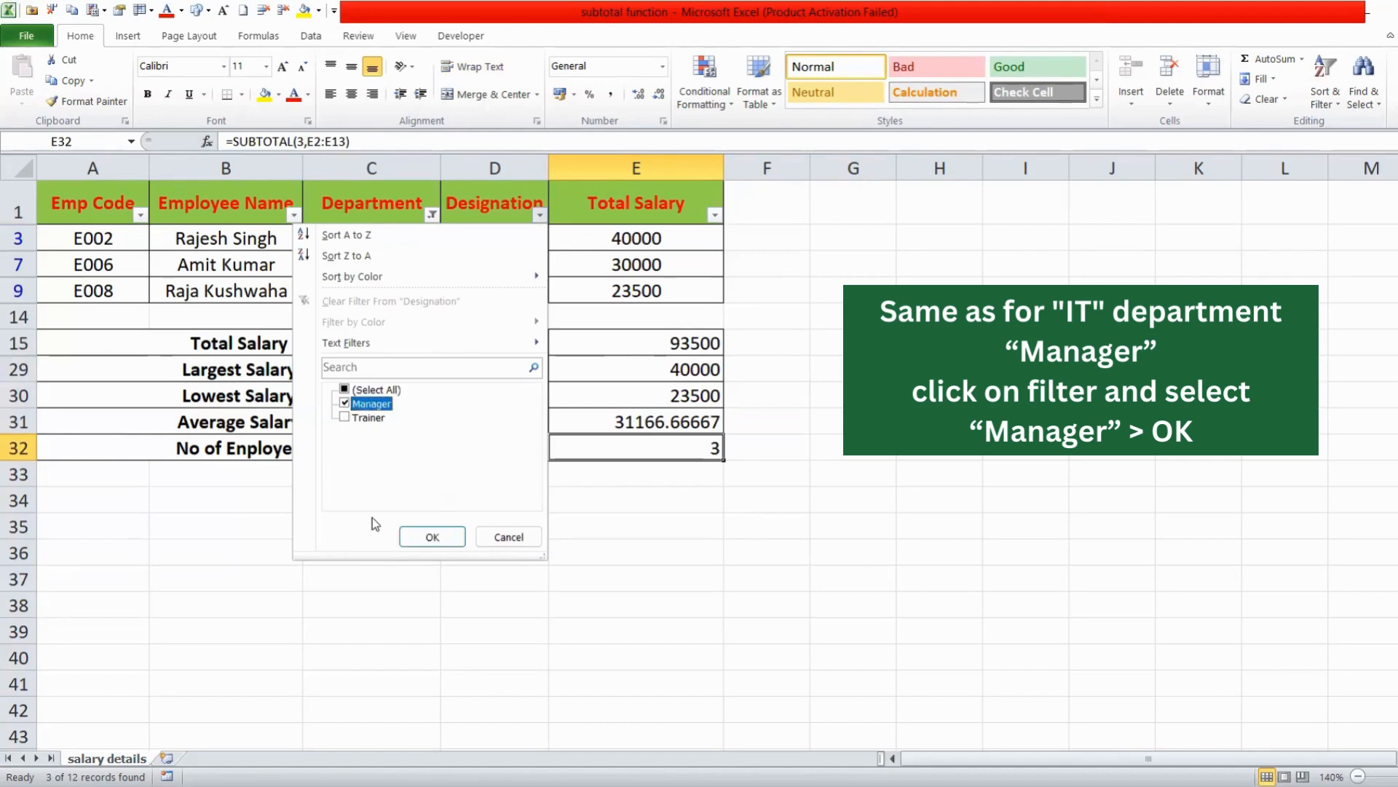
click(432, 537)
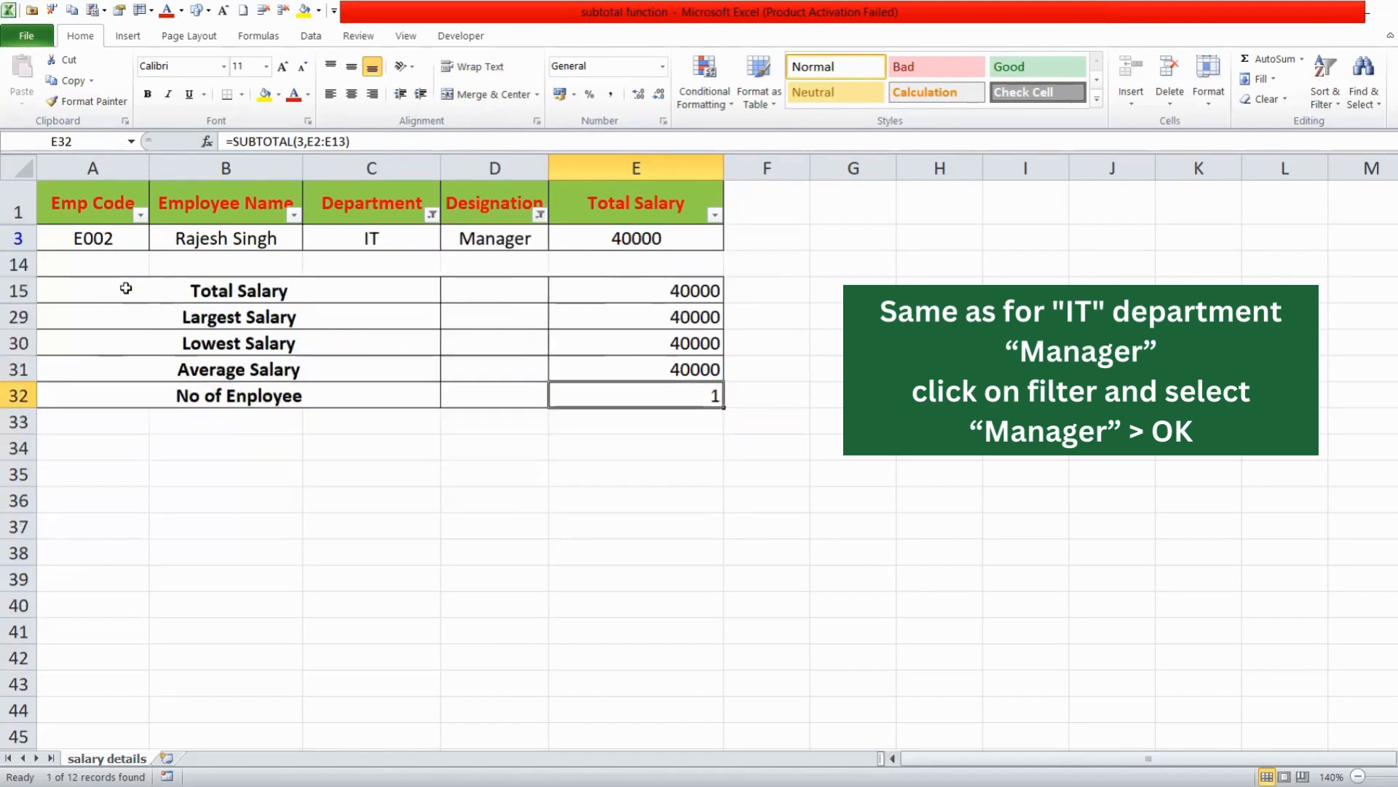
- Examine the SUBTOTAL results for the filtered IT managers in E15 and E29:E32
click(670, 289)
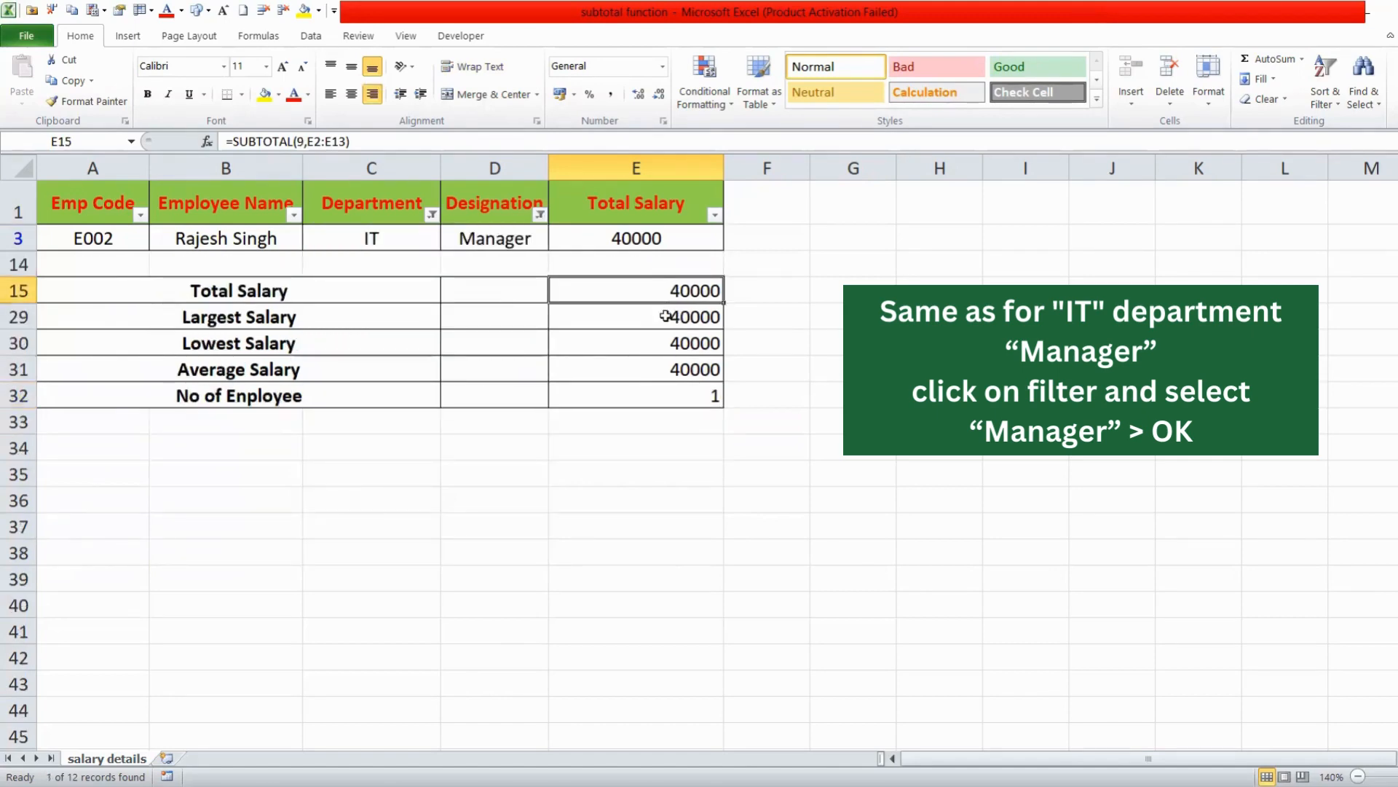
click(664, 318)
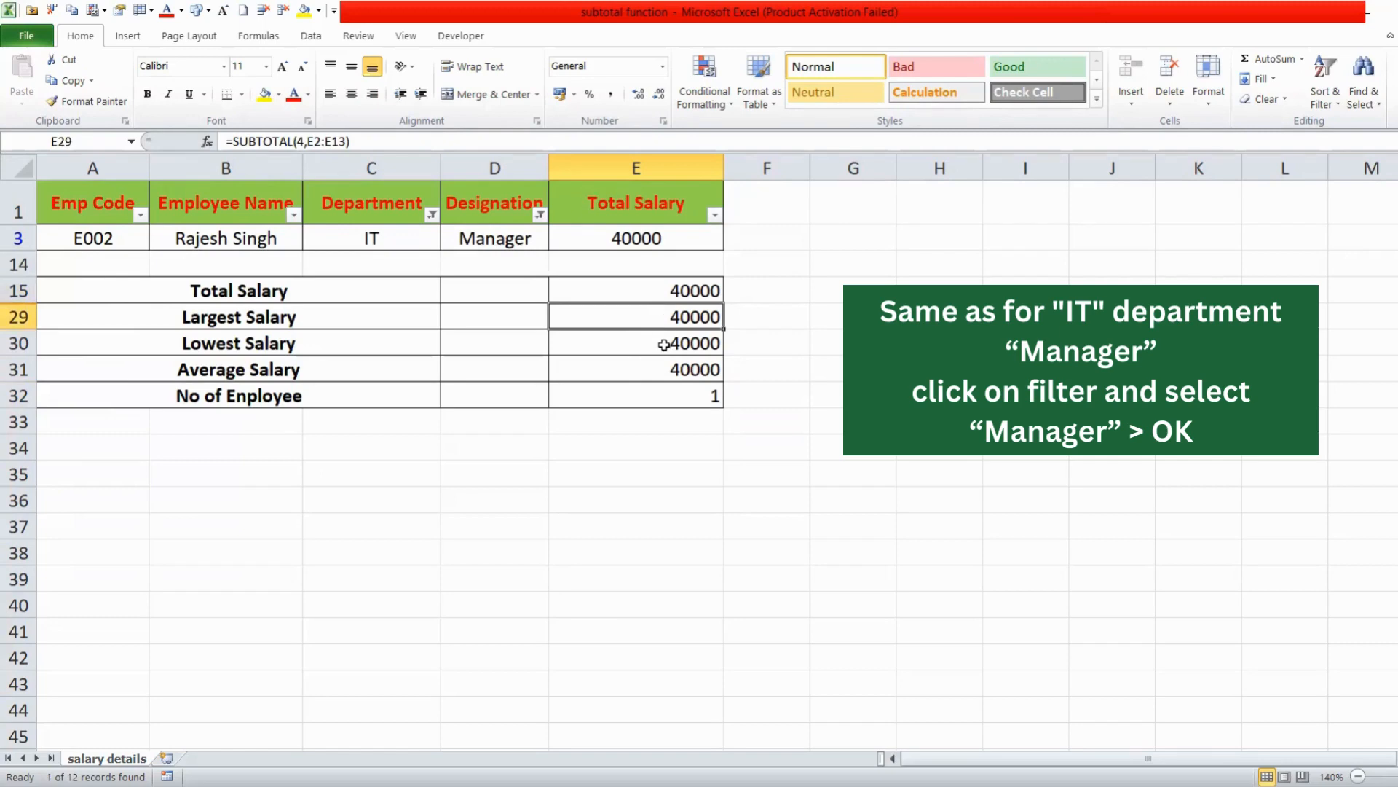
click(664, 344)
click(656, 369)
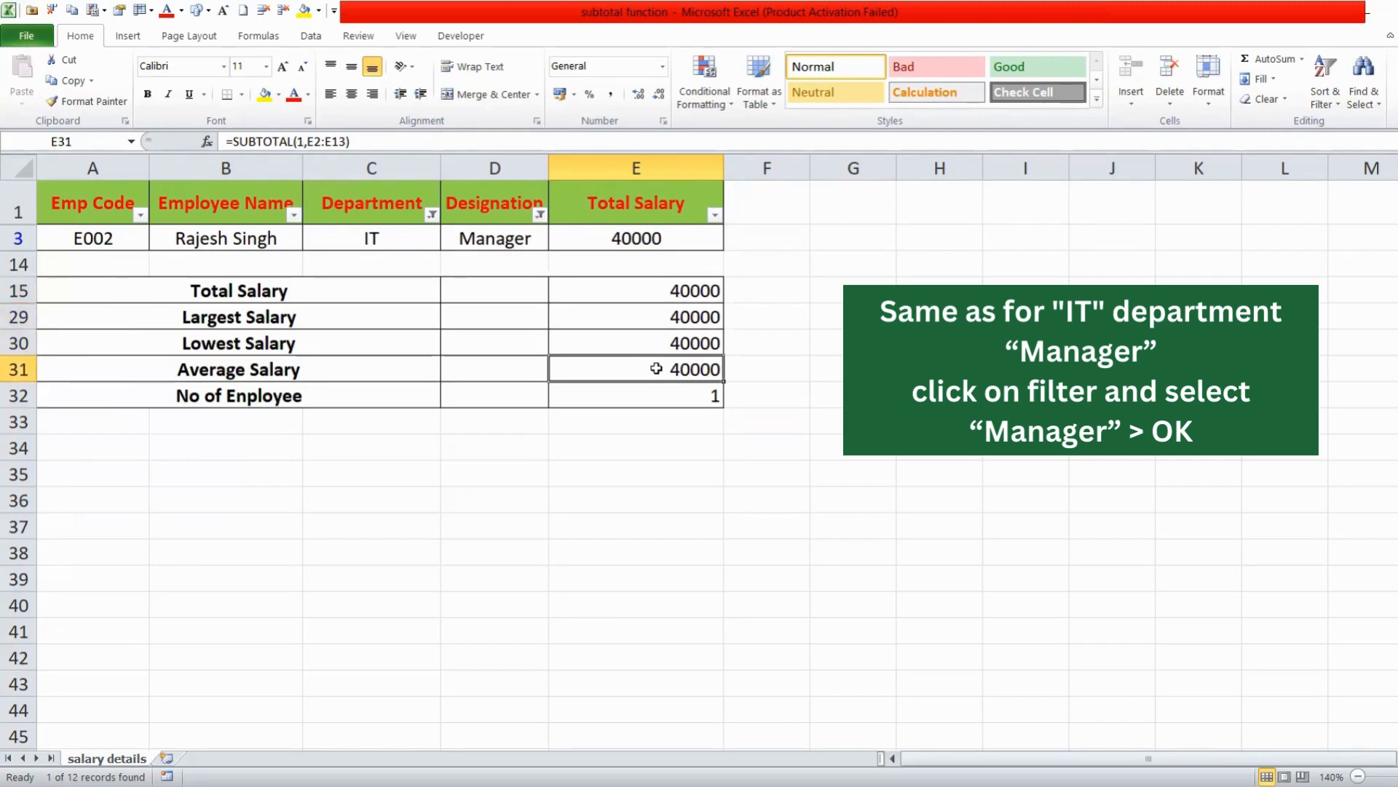
click(656, 394)
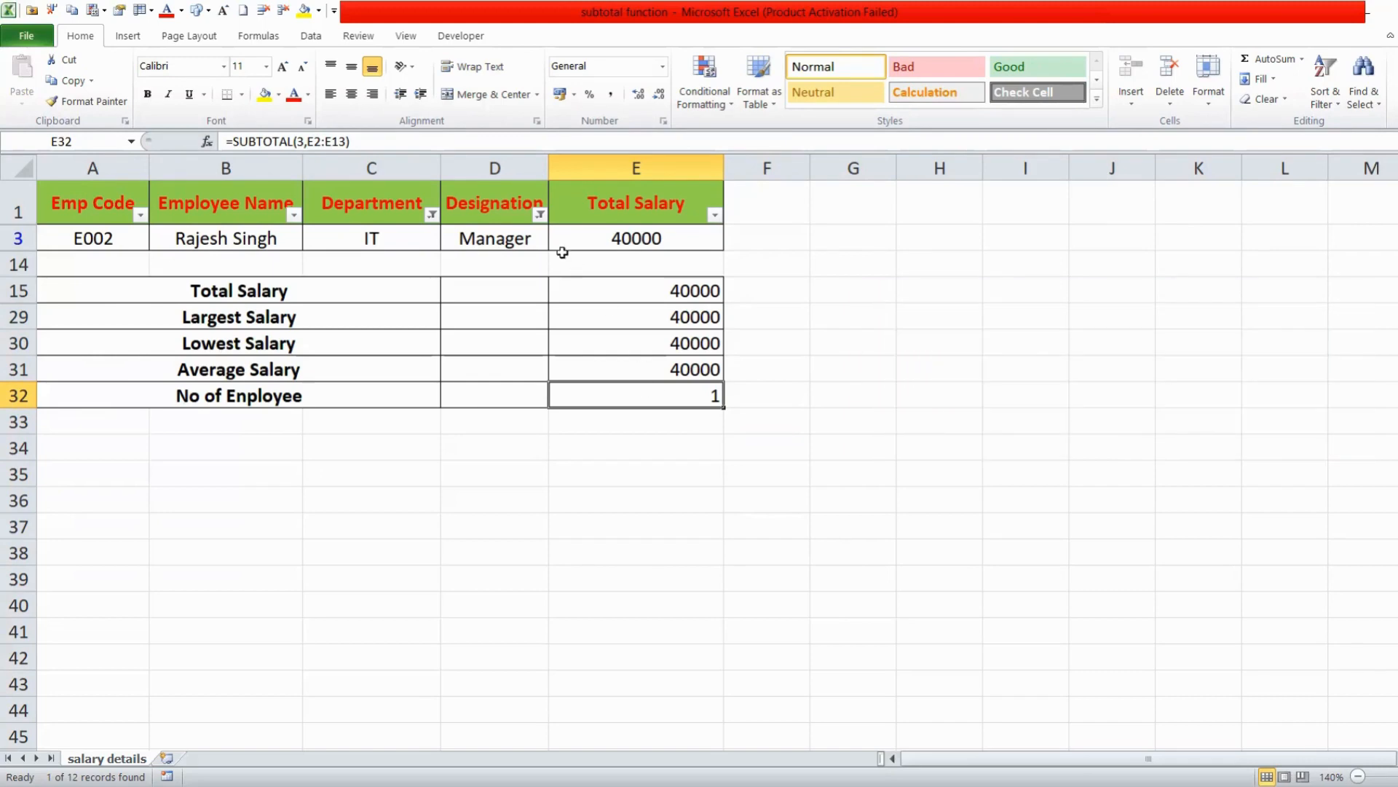
- Restore all employee rows by selecting every value in the Department and Designation filters
click(431, 215)
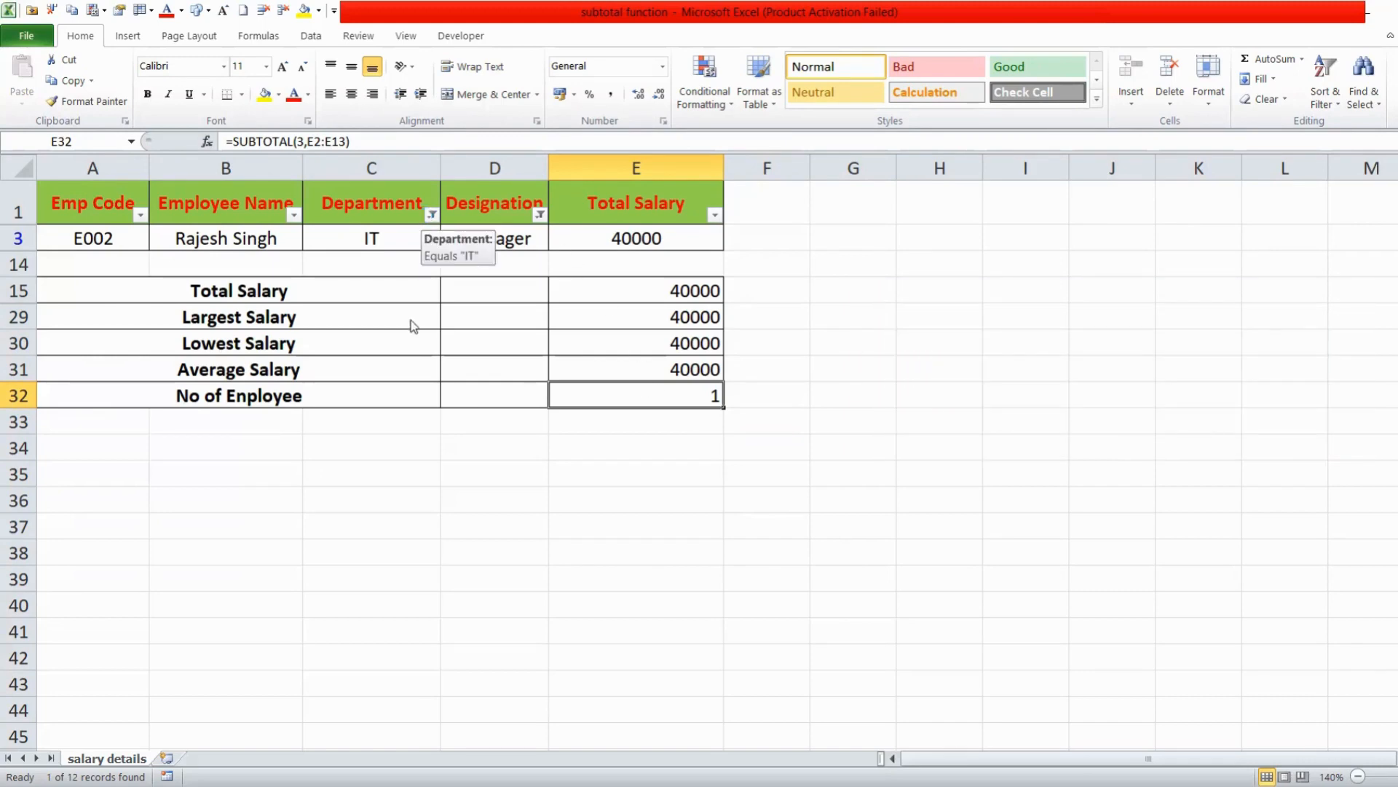
click(256, 390)
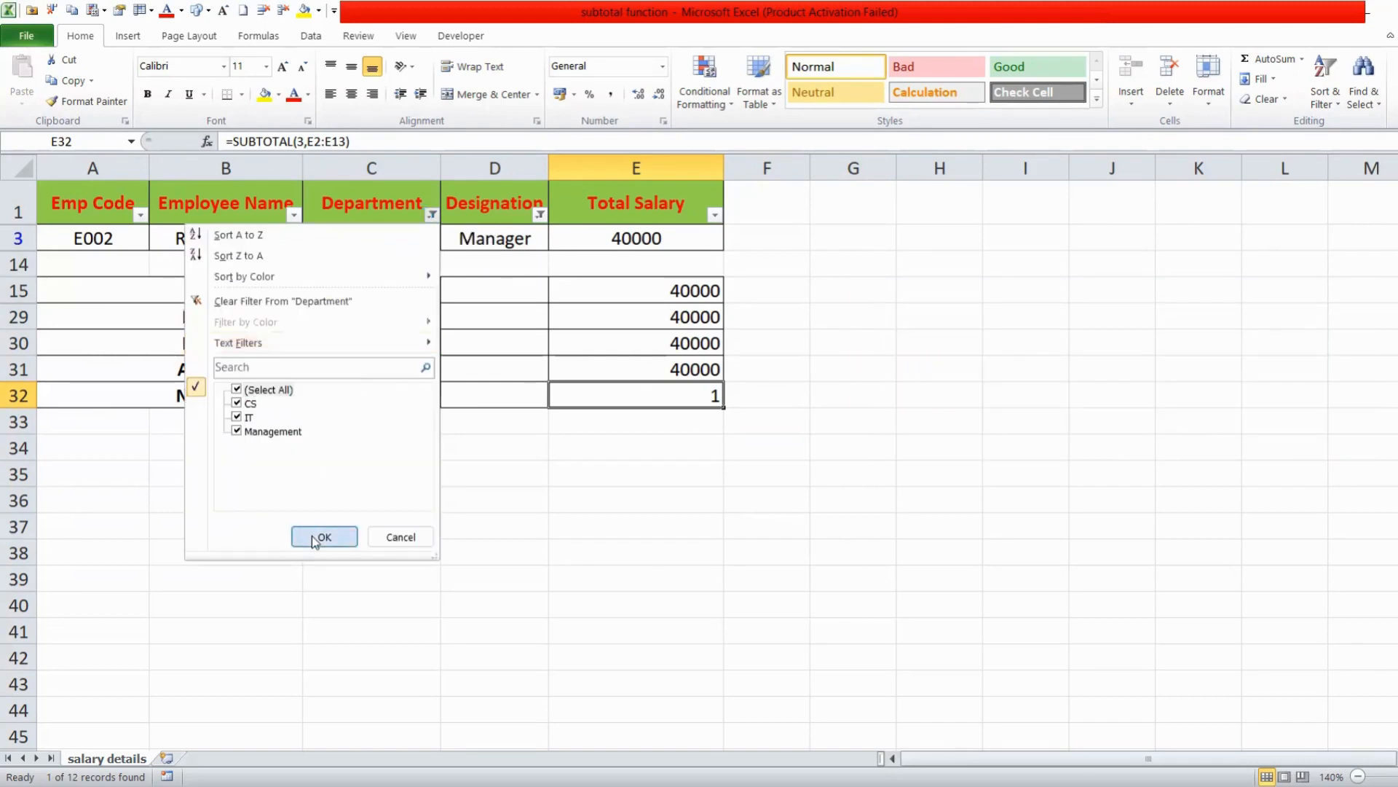
click(324, 537)
click(539, 214)
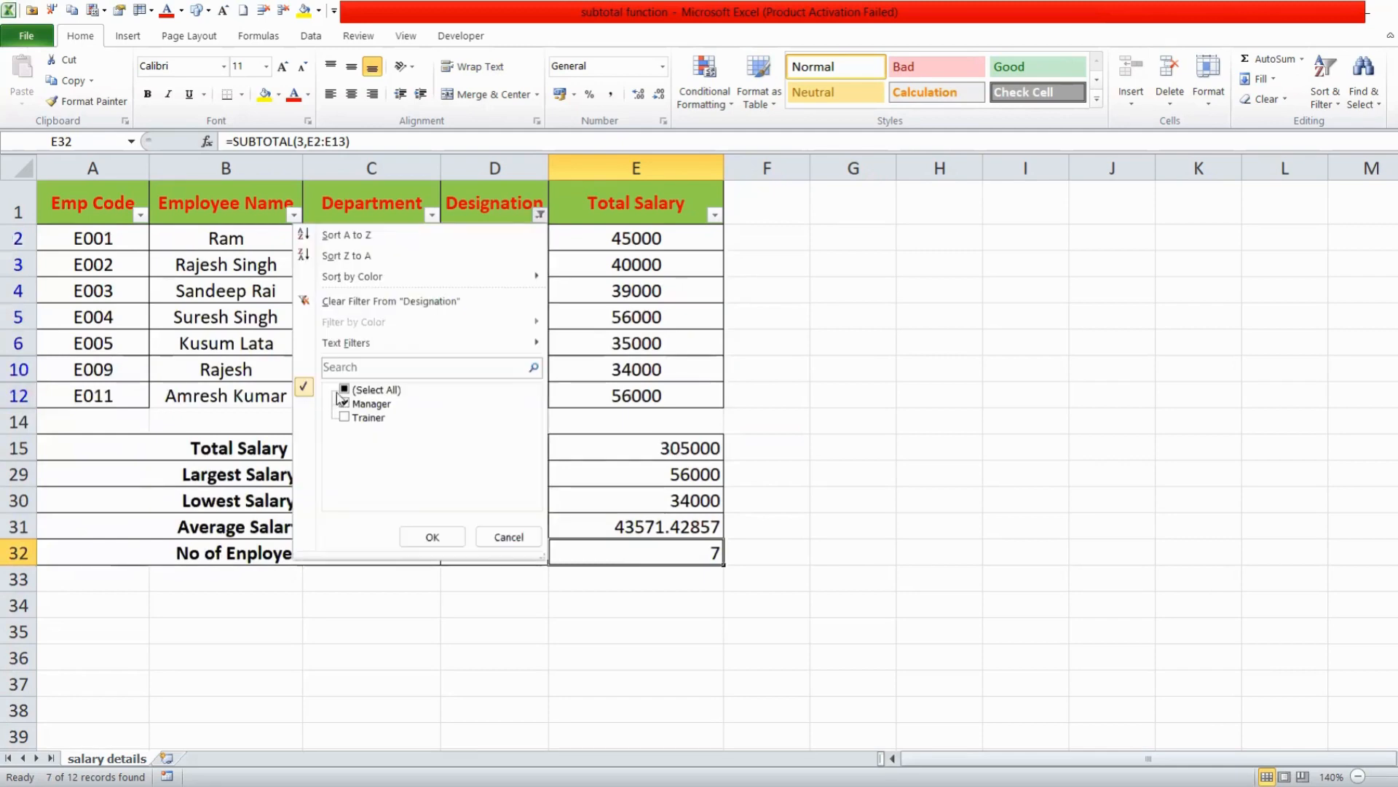
click(345, 390)
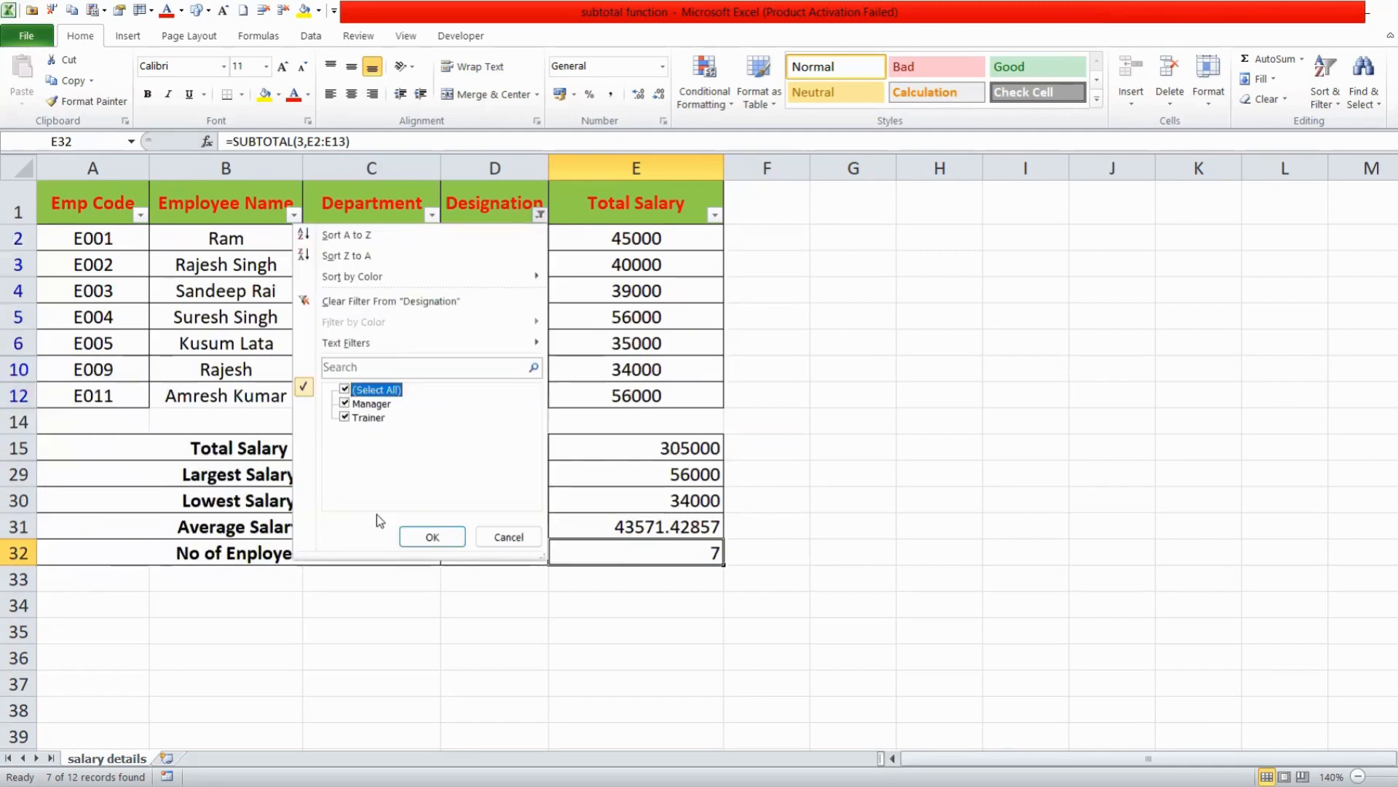
click(429, 537)
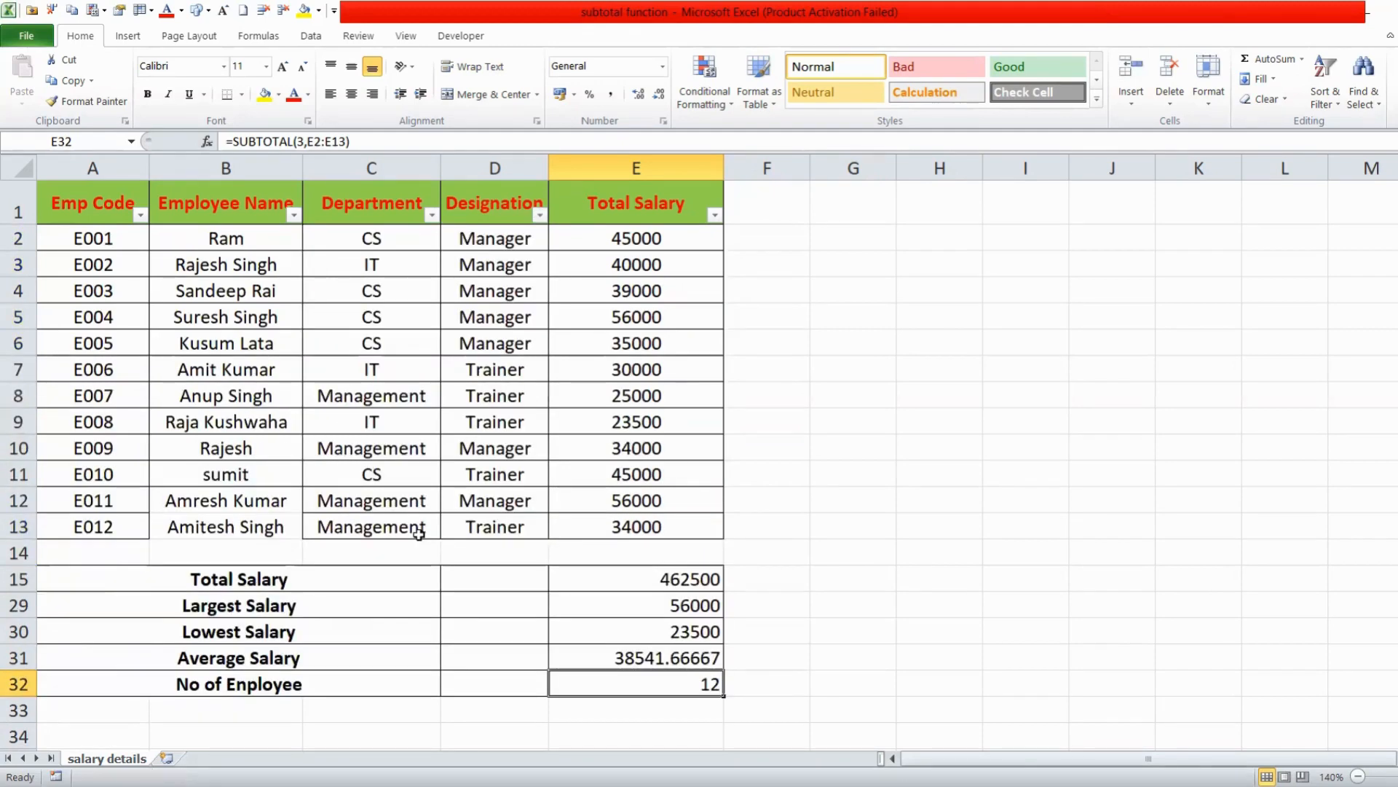